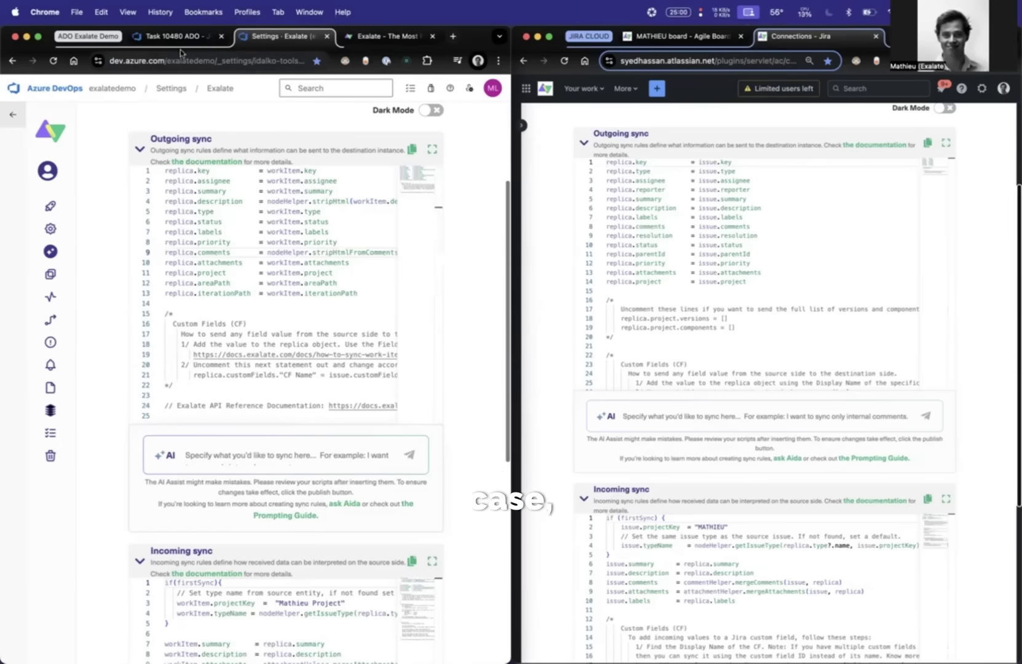
Confirm Task 10480 has priority 3 and the synced Jira issue's singleChoice is still None.
click(174, 37)
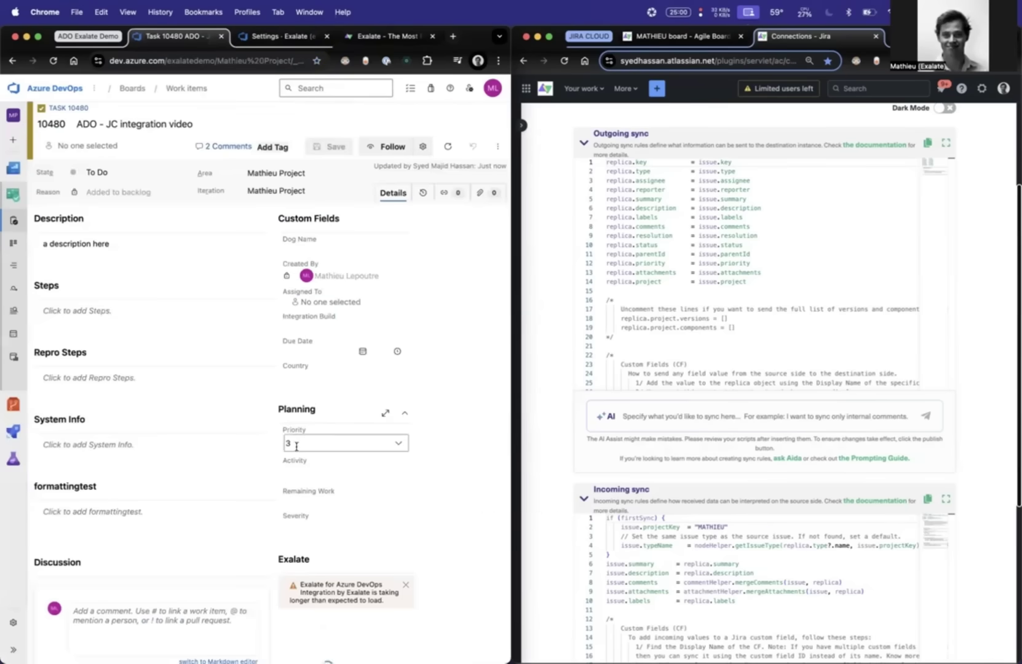
click(681, 37)
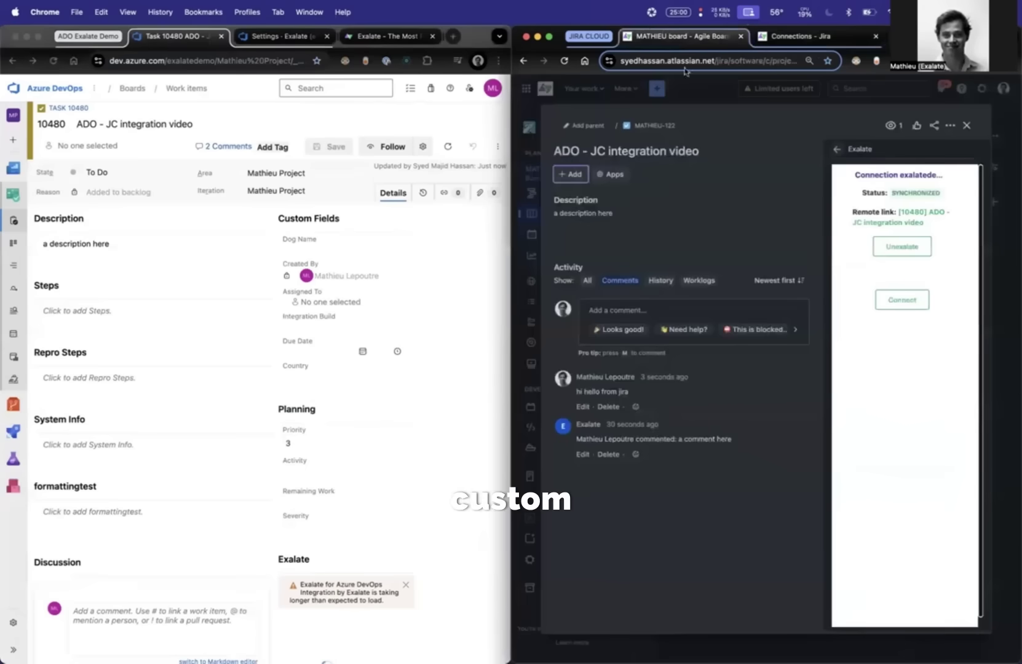
click(836, 152)
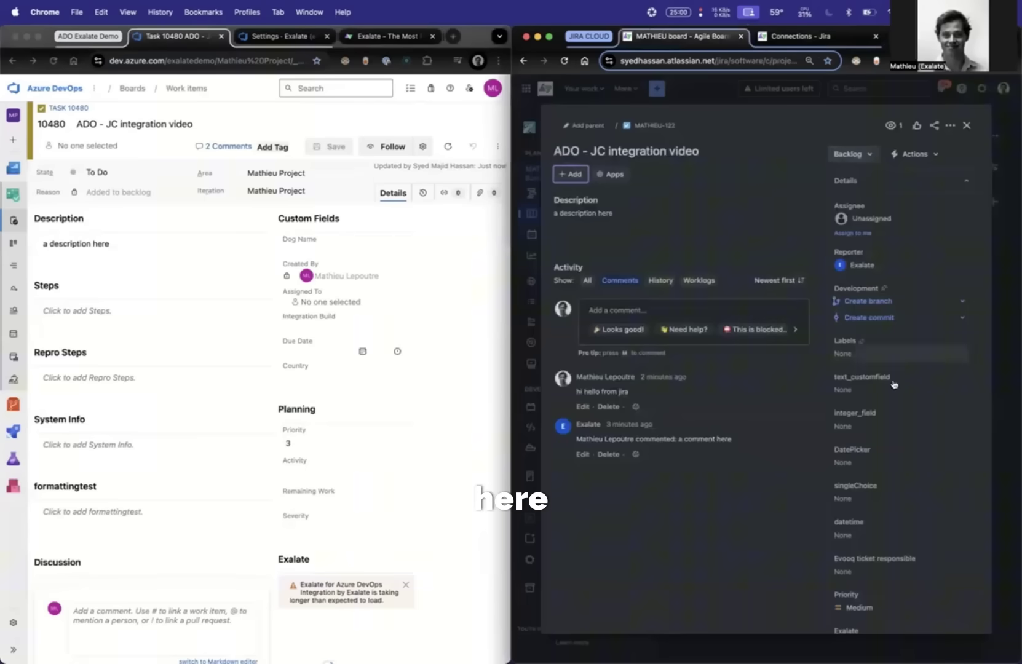
click(858, 500)
click(756, 517)
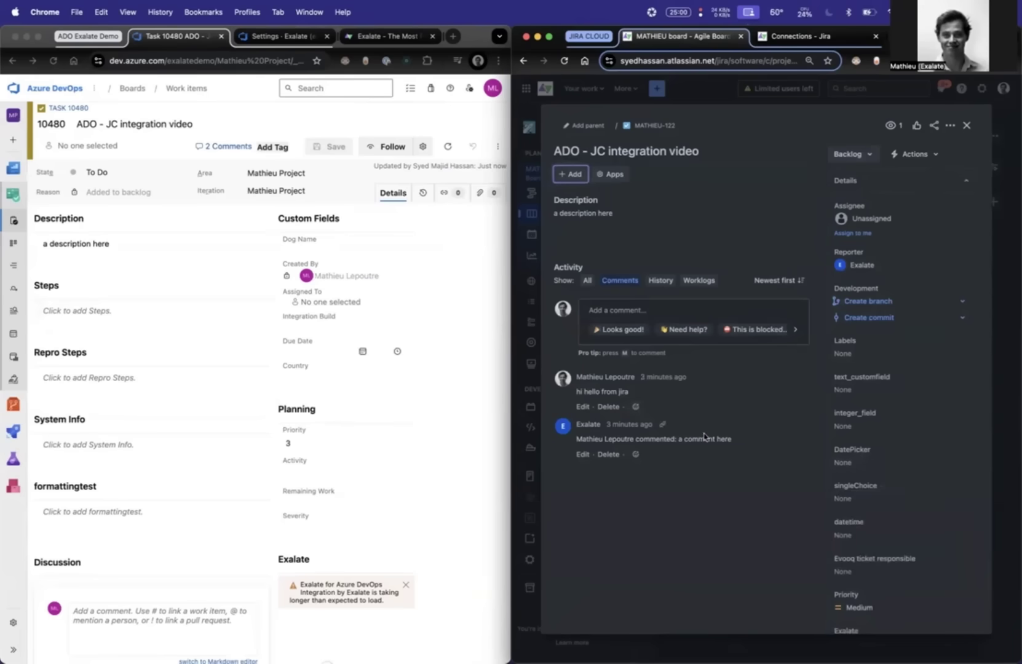
click(289, 39)
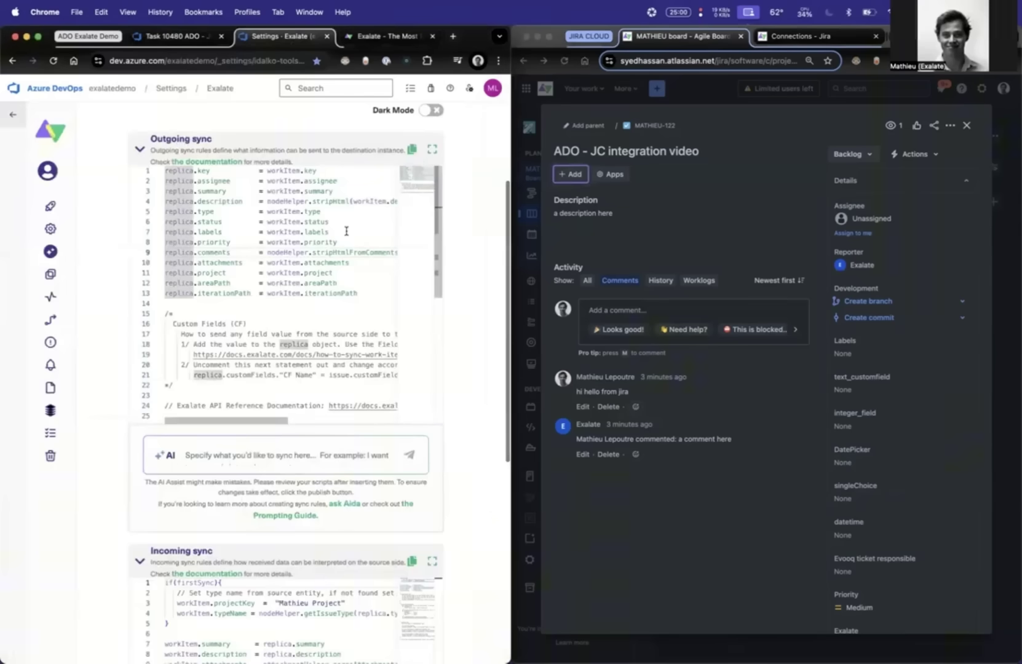
drag(343, 242, 133, 239)
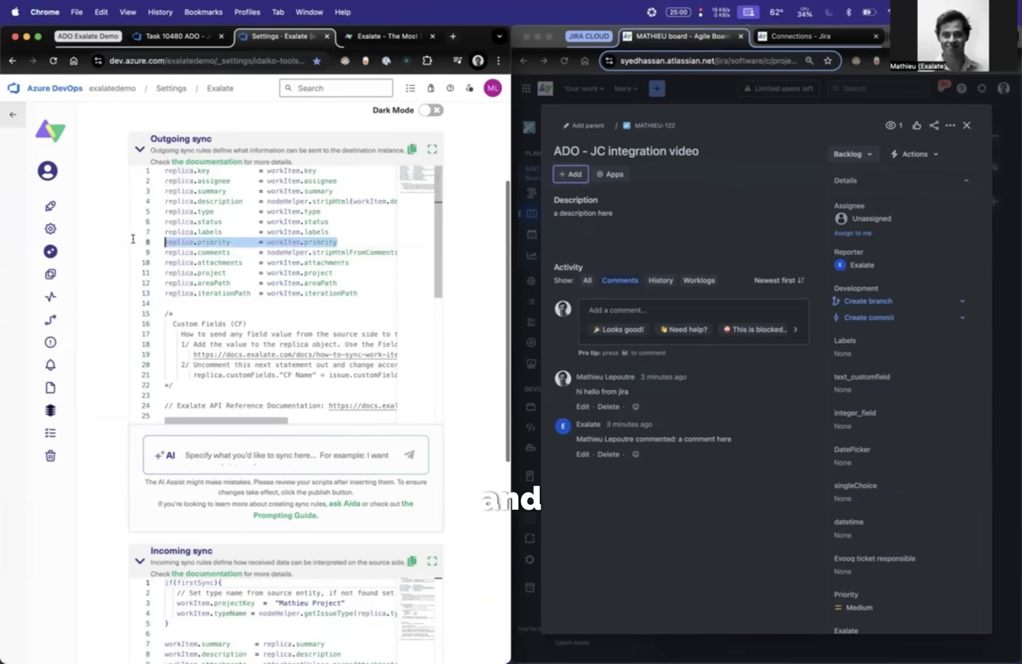
click(340, 242)
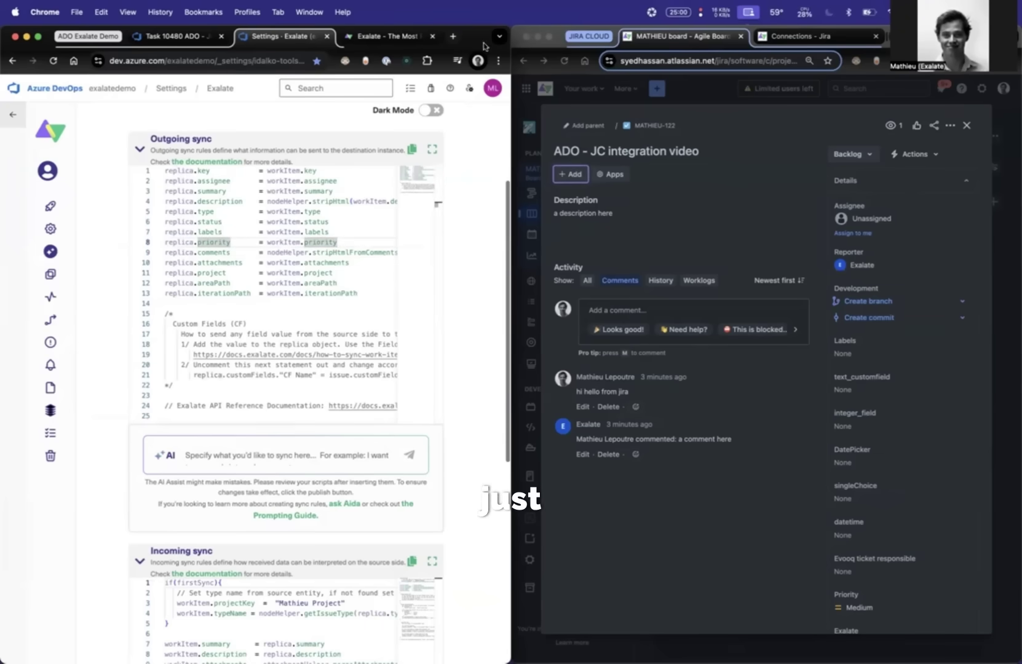
Maximize the Azure DevOps window and go to Exalate's Entity Sync status page.
key(ctrl+alt+=)
key(ctrl+alt+Return)
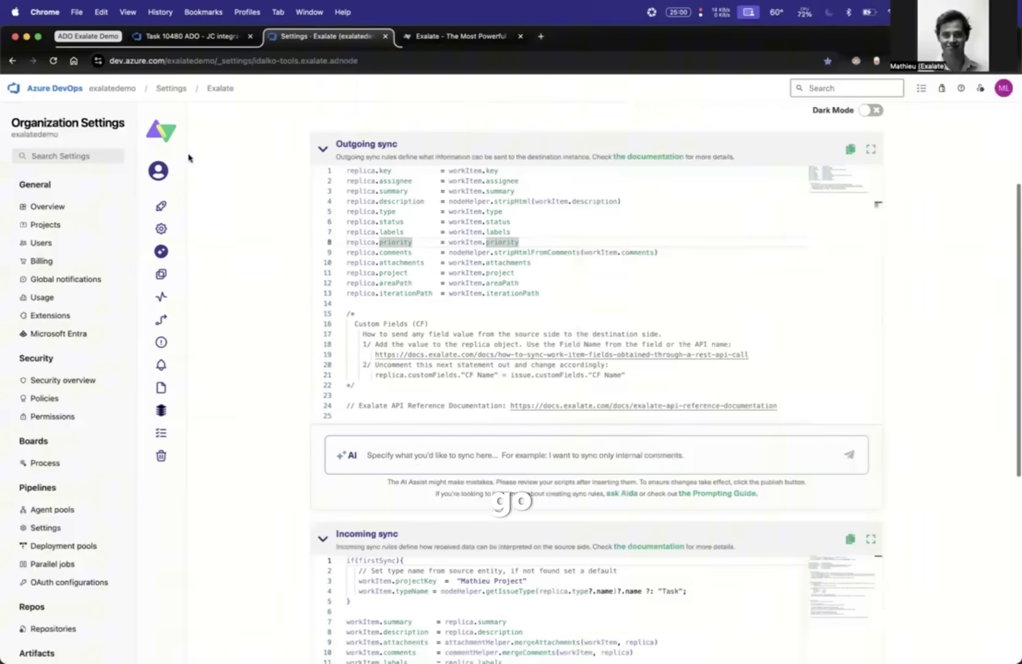
click(160, 277)
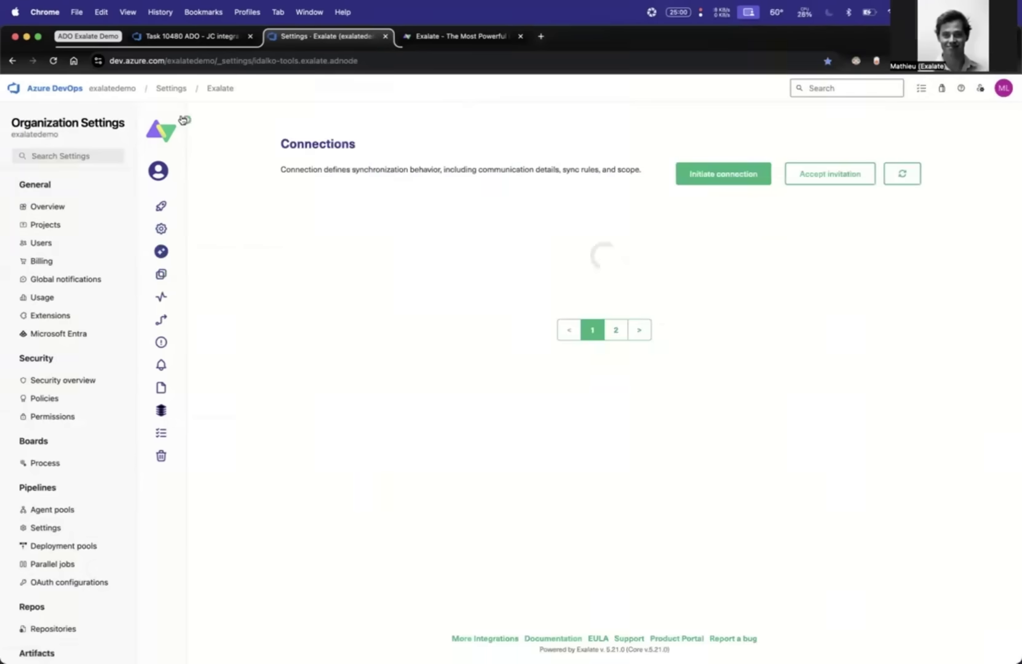
click(185, 121)
click(187, 296)
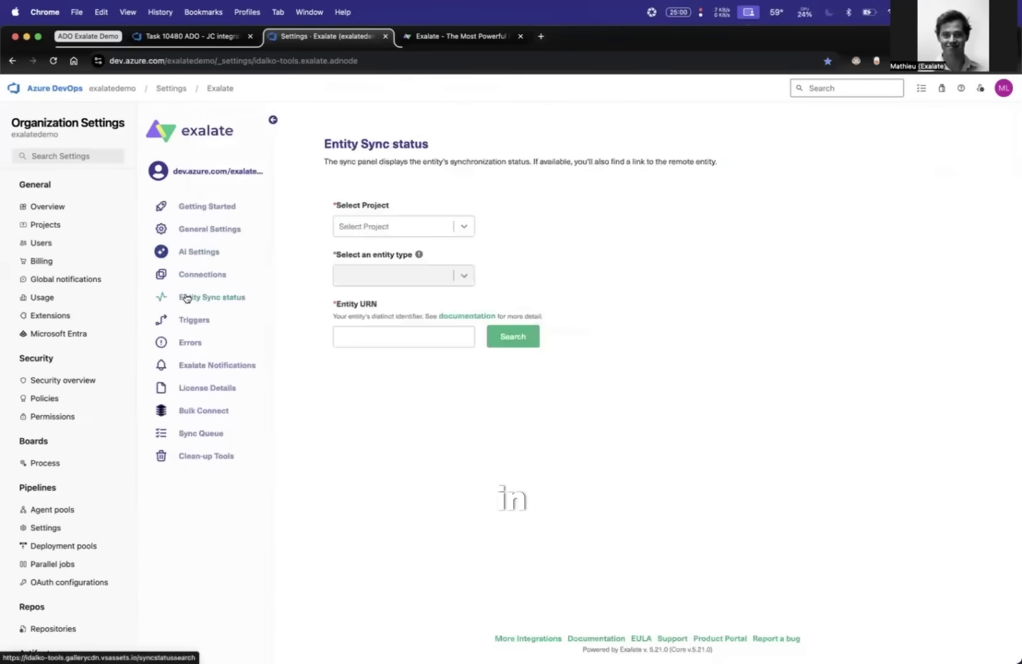
Look up work item 10480 in Mathieu Project and show its local replica's priority 3.
click(363, 227)
text(mathieu)
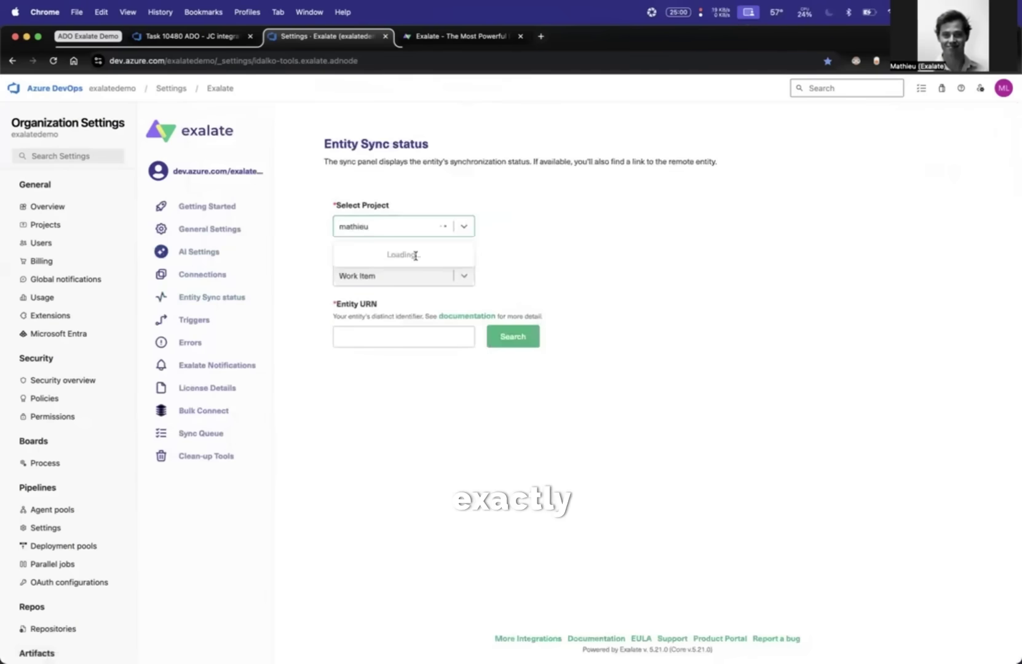
click(391, 261)
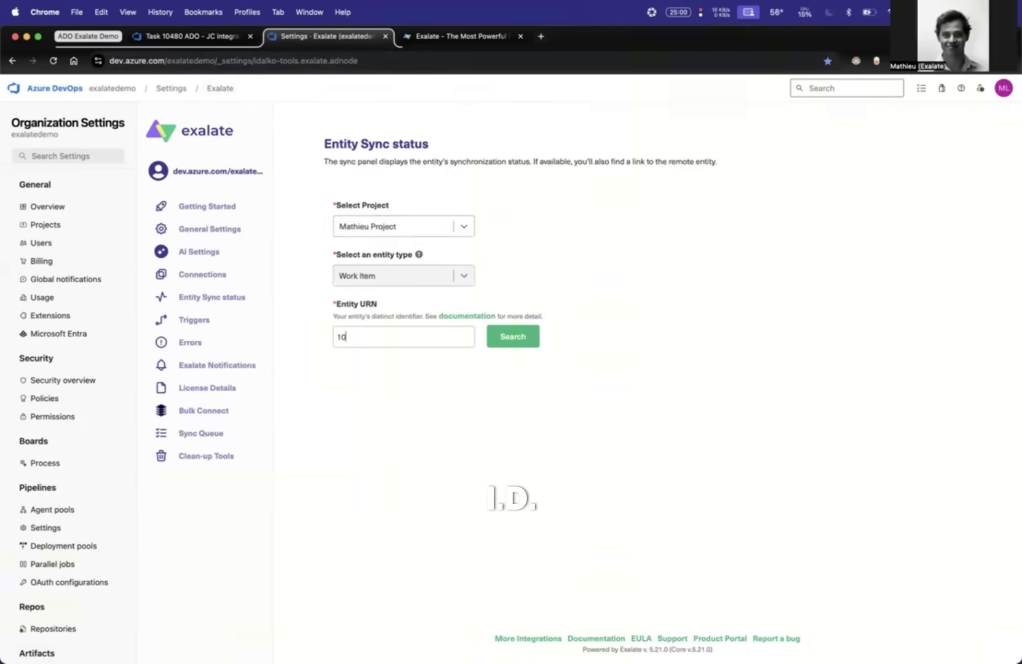
click(512, 336)
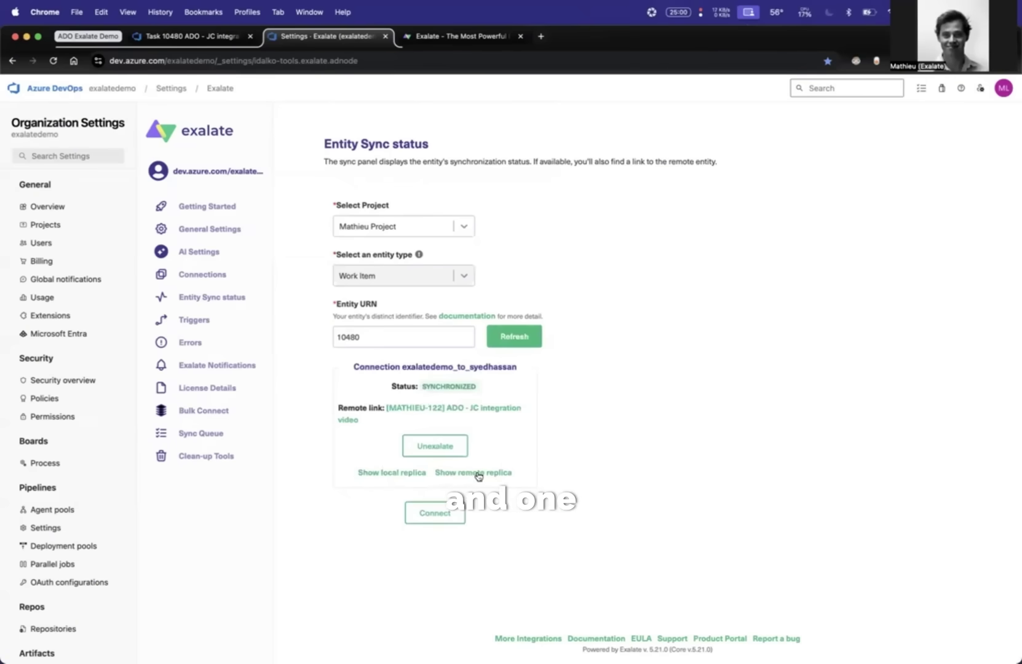
click(375, 474)
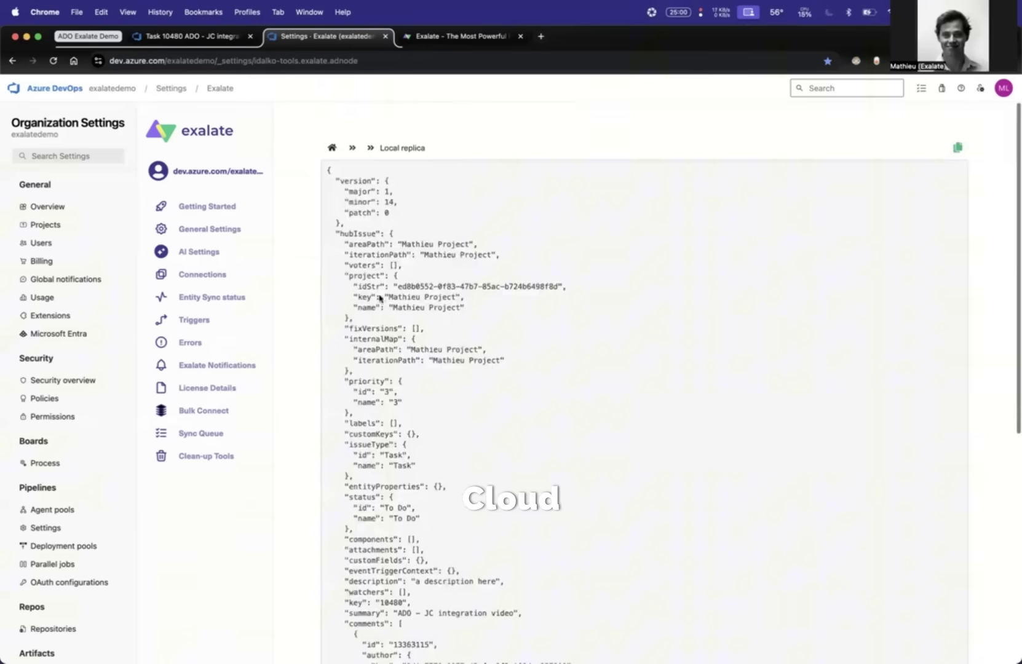
drag(345, 381, 358, 418)
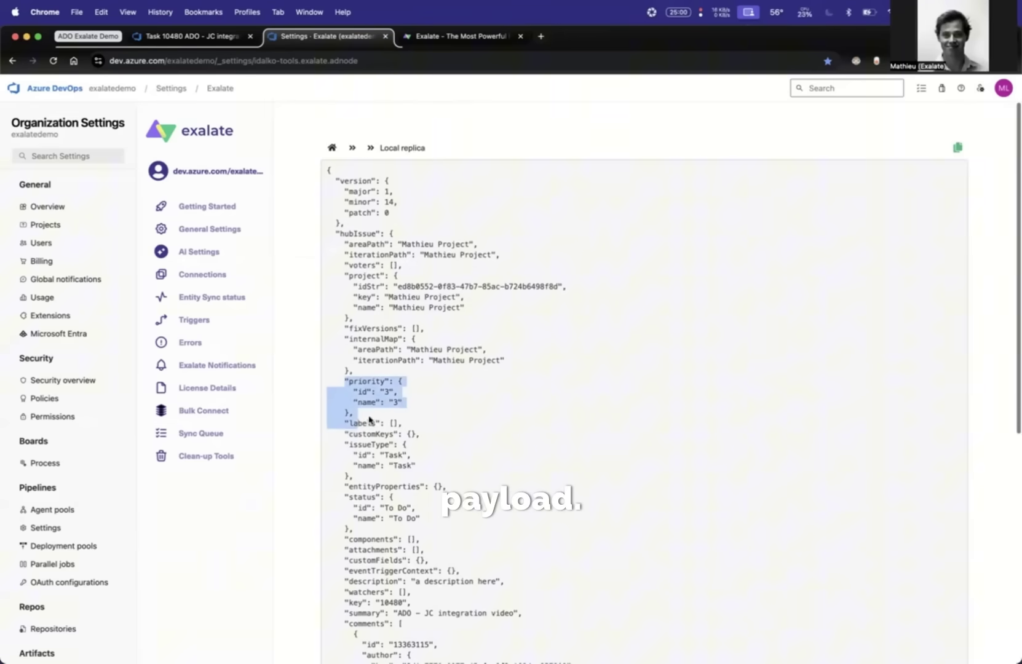
Open the exalatedemo_to_syedhassan connection rules in both Azure DevOps and Jira, side by side.
click(369, 419)
click(183, 275)
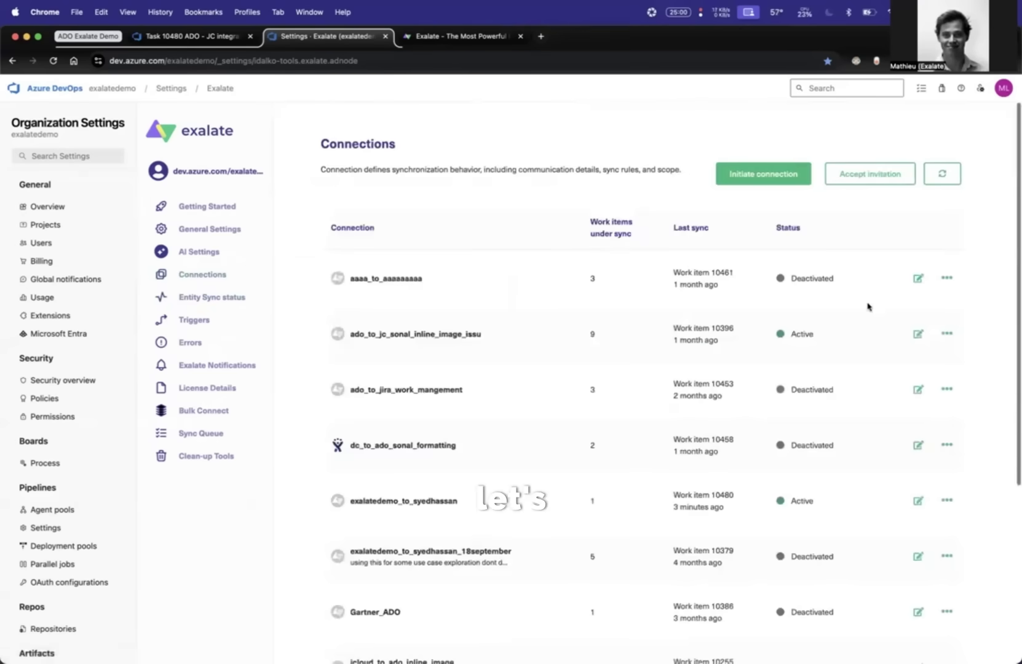
scroll(867, 369, down, 2)
click(919, 454)
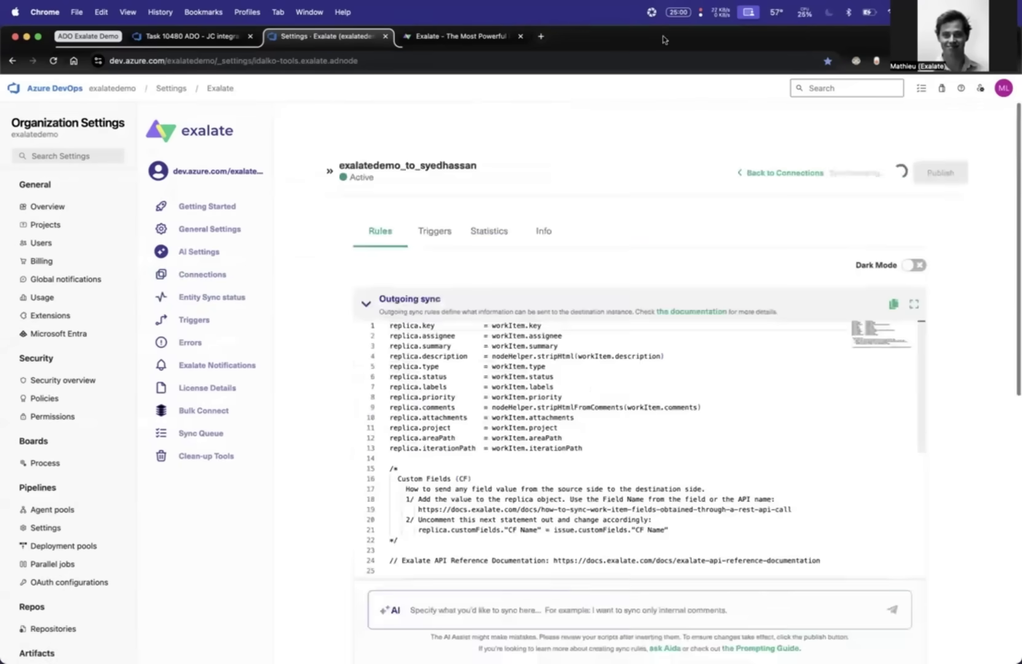
key(ctrl+alt+Left)
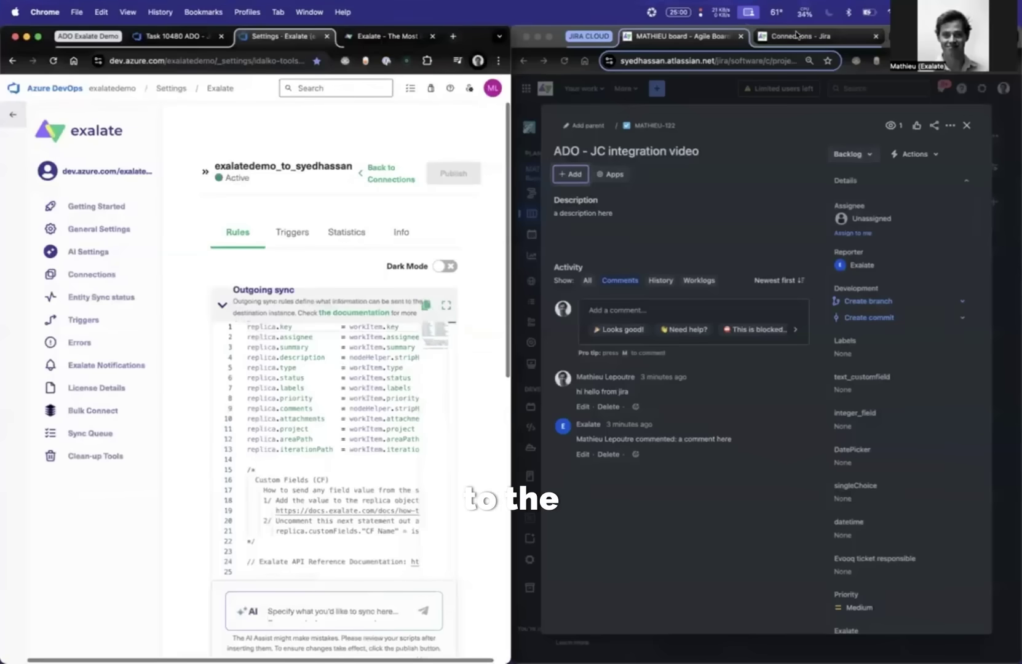
click(793, 36)
scroll(956, 270, down, 5)
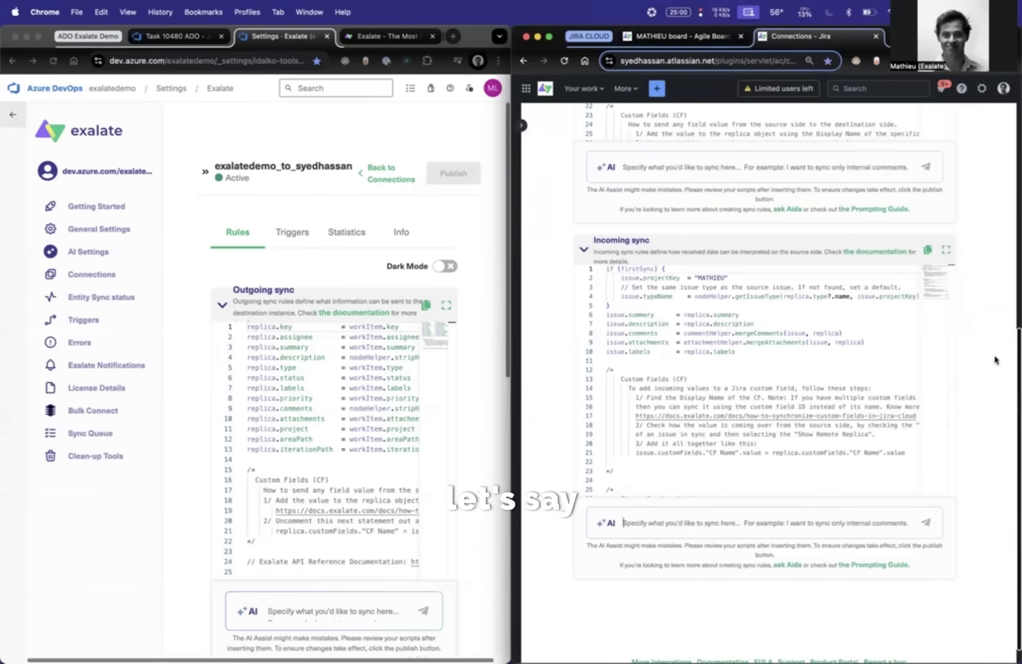
Write the Incoming sync AI prompt mapping Azure DevOps priority 1, 2, 3 to singleChoice A, B, C.
text(Sync)
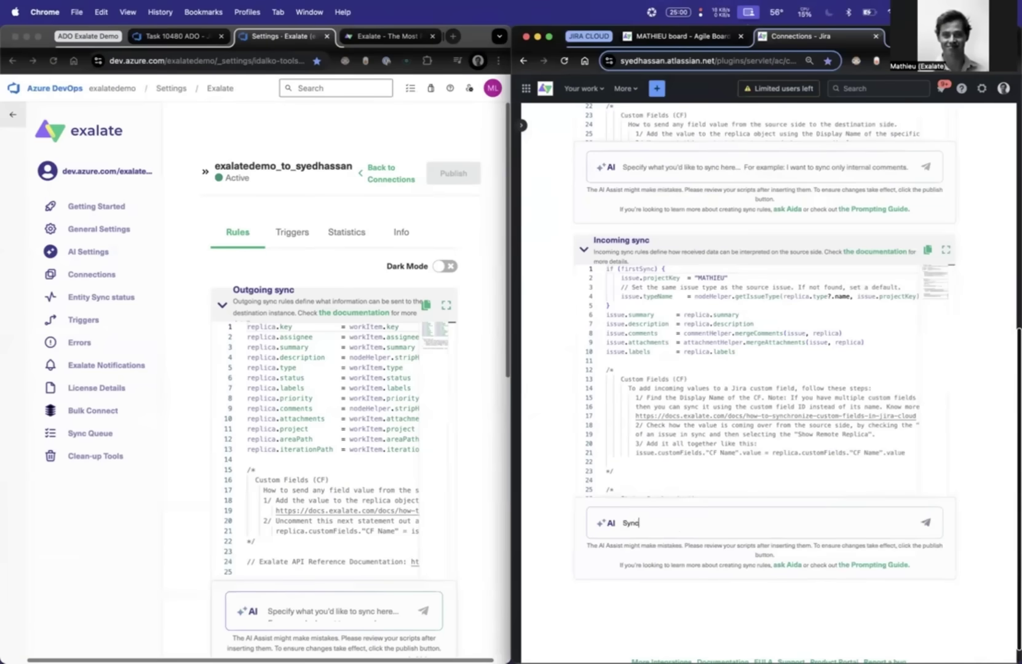
text(ronize the priority)
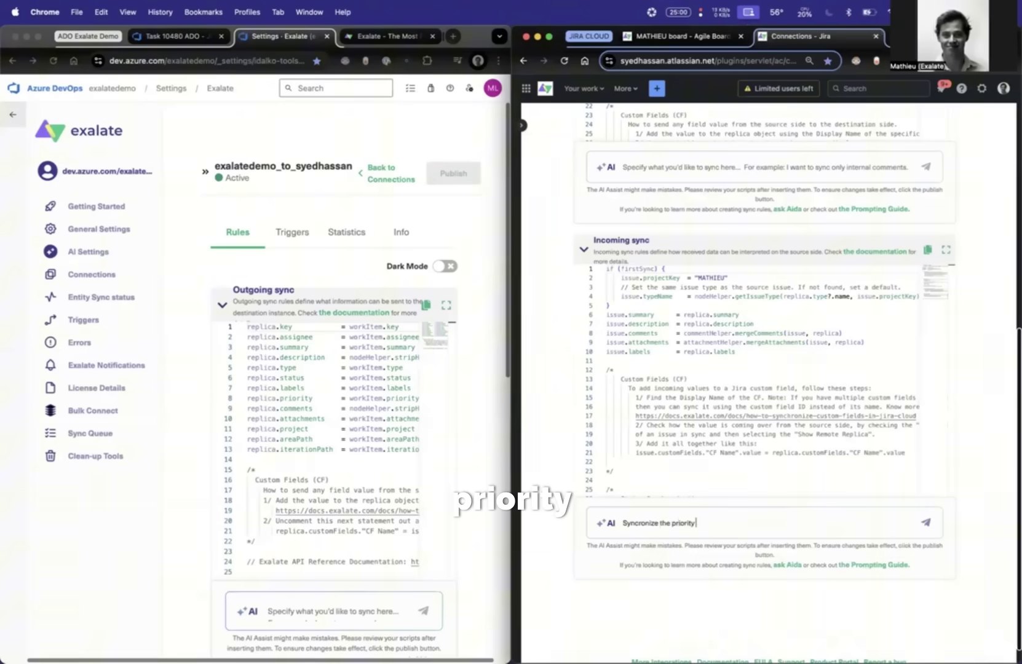
text( from Azure Devops)
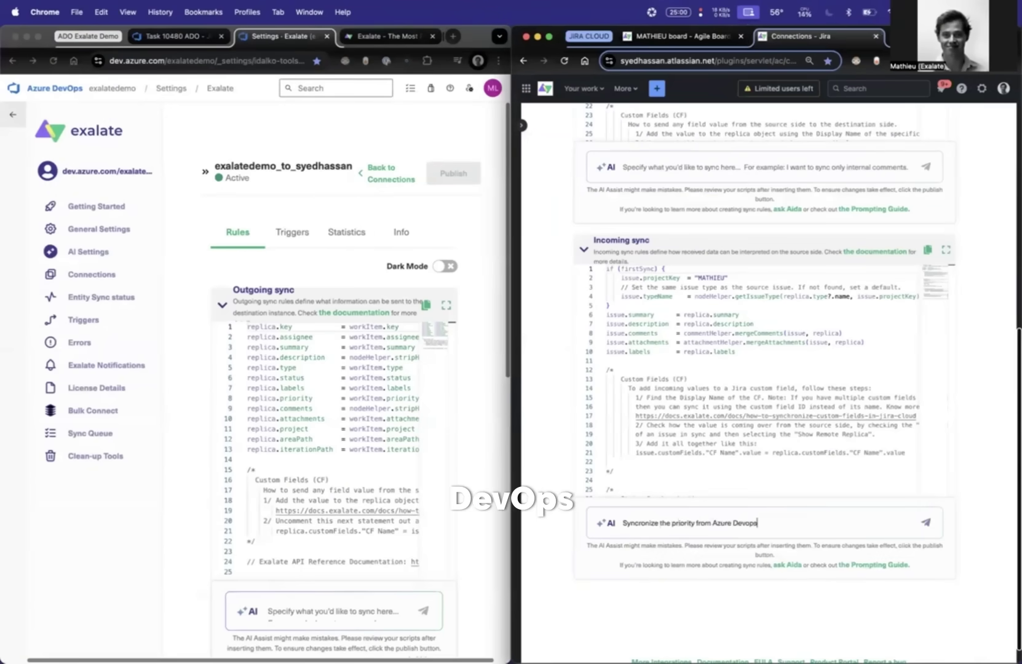
text( to this Jira Cloud,)
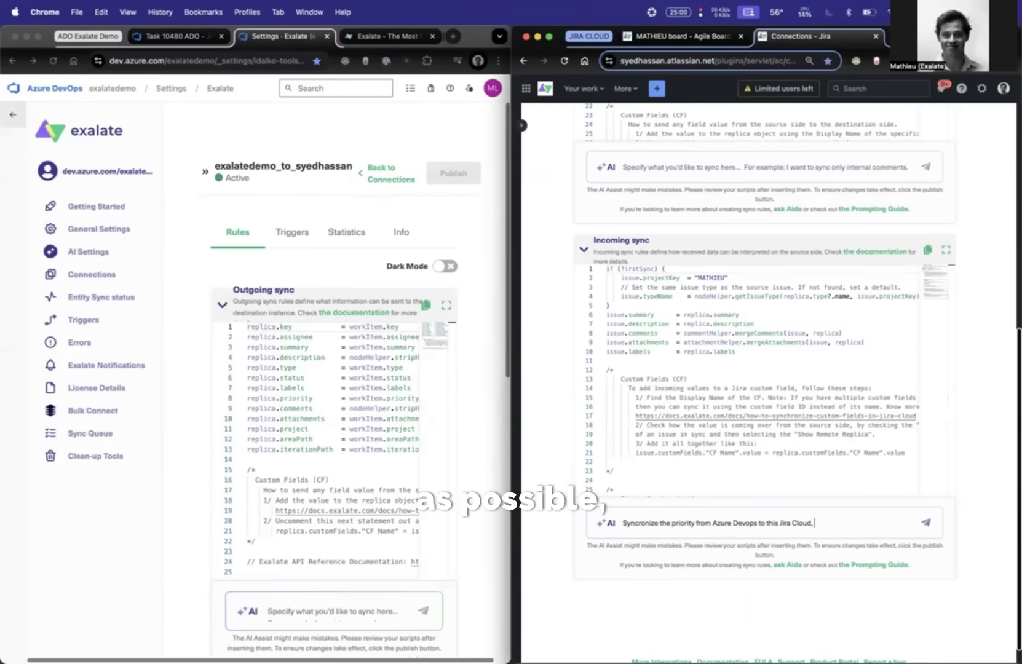
text( whe)
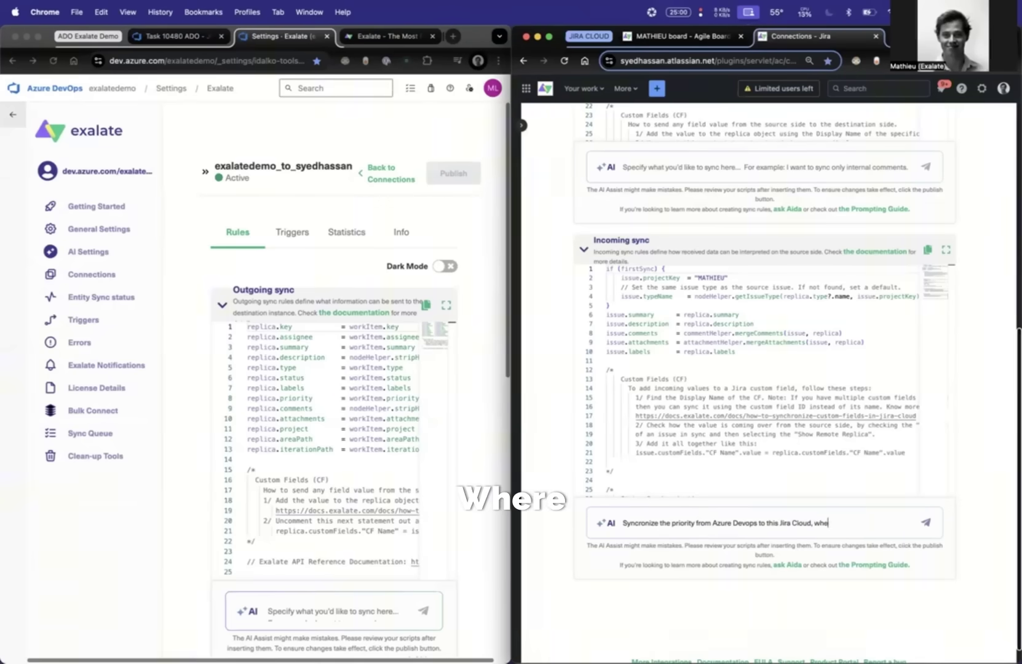
text(re Prio)
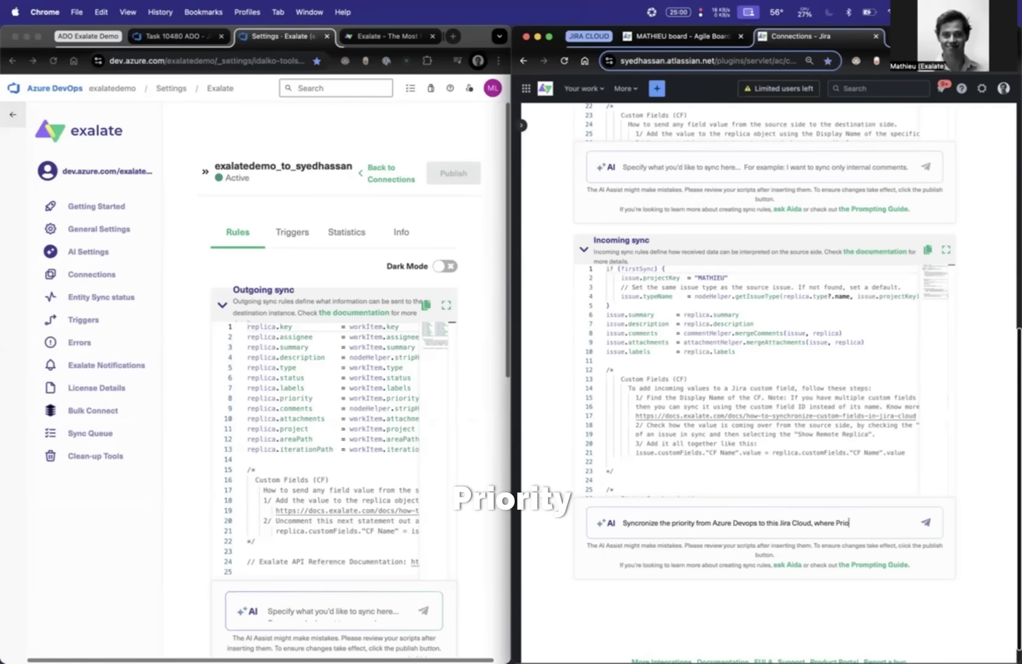
text(rity 1 )
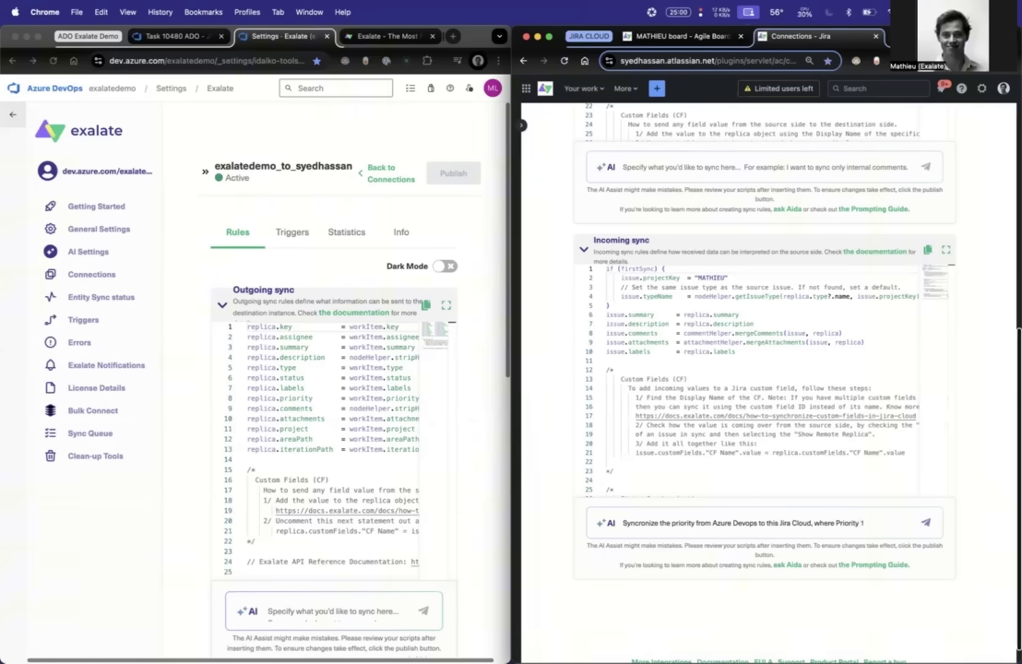
text(is equal to)
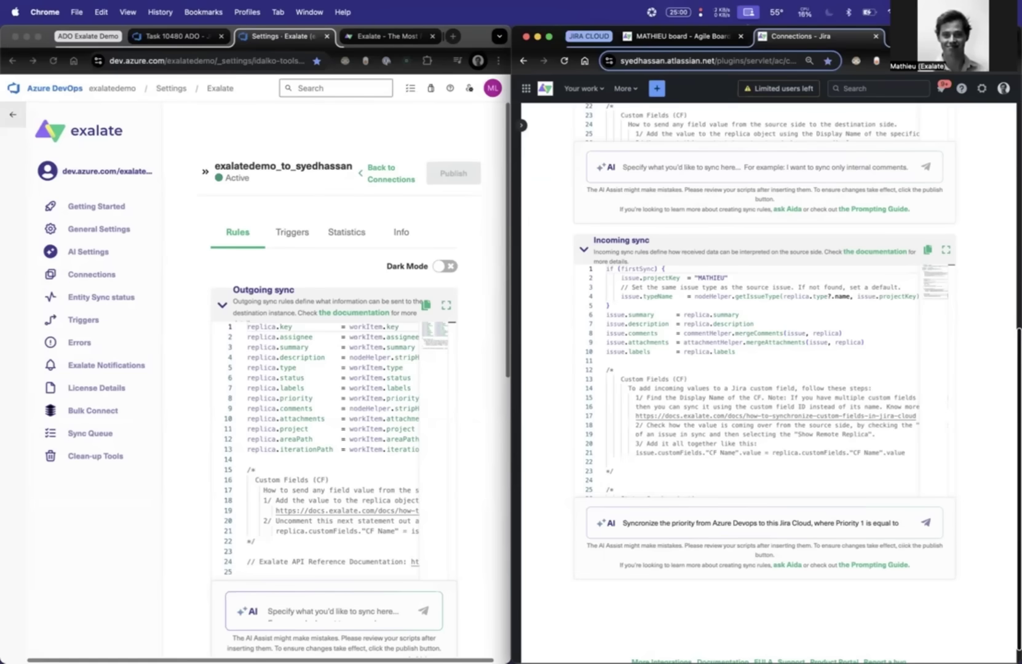
text( A, priority 2)
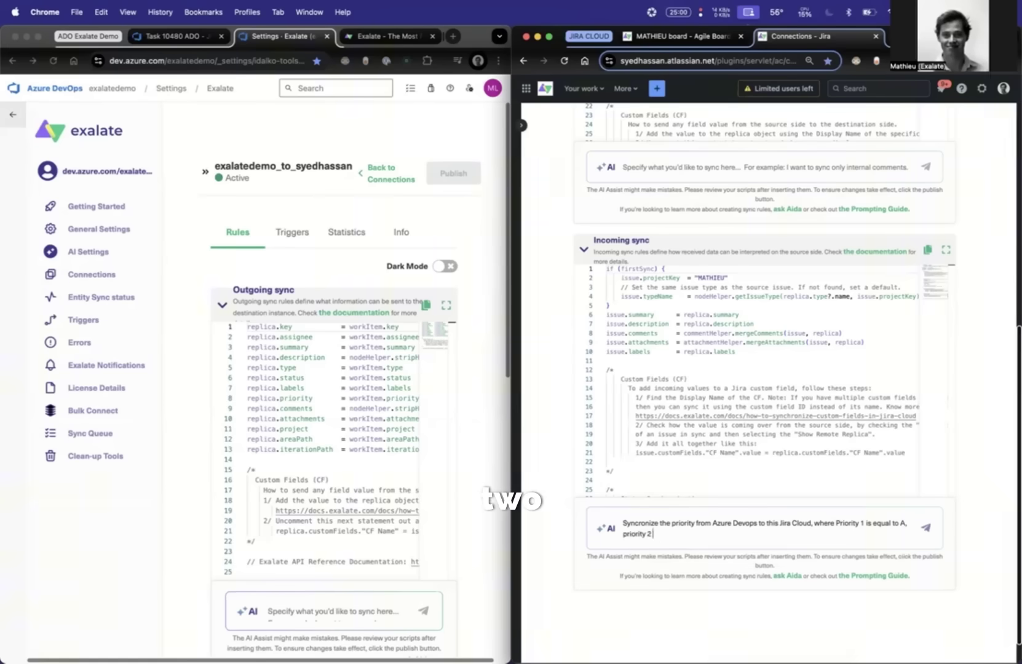
text( is equal to)
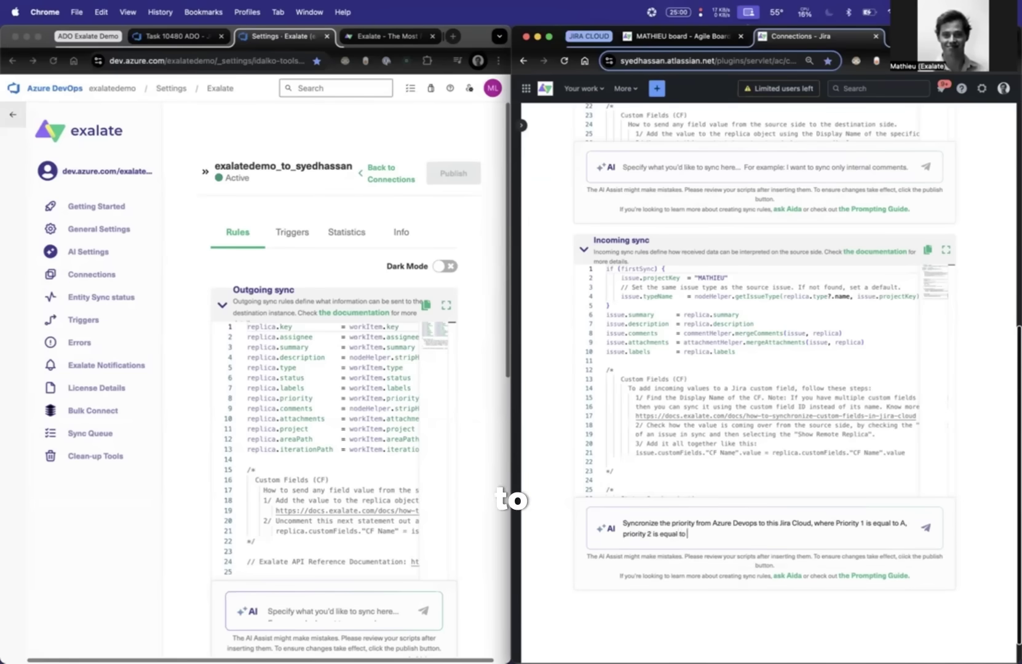
text( B, and priority)
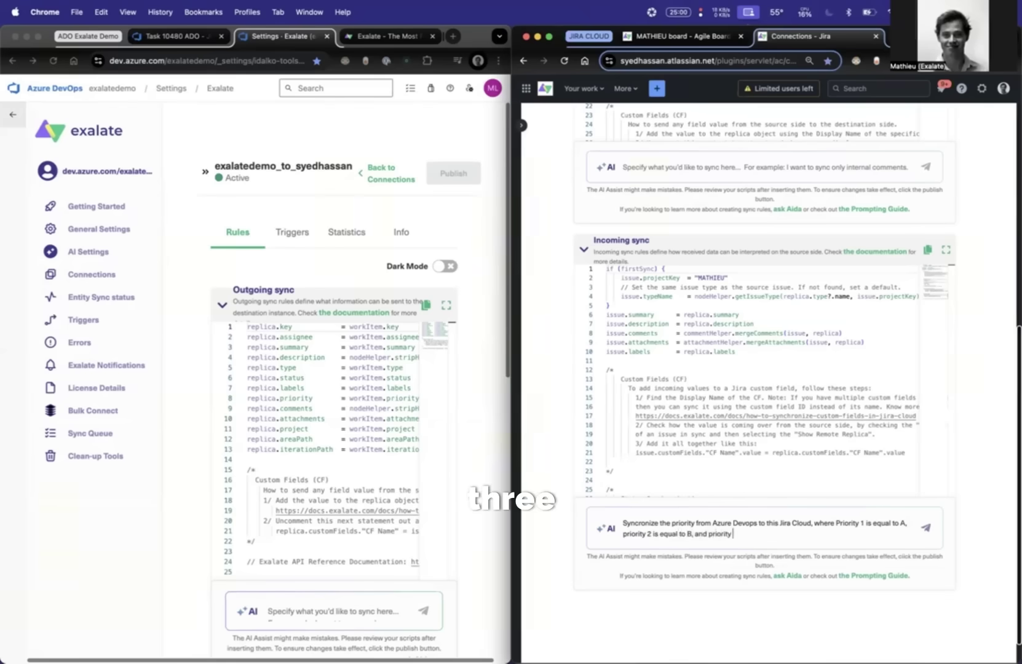
text( 3 is al to C,)
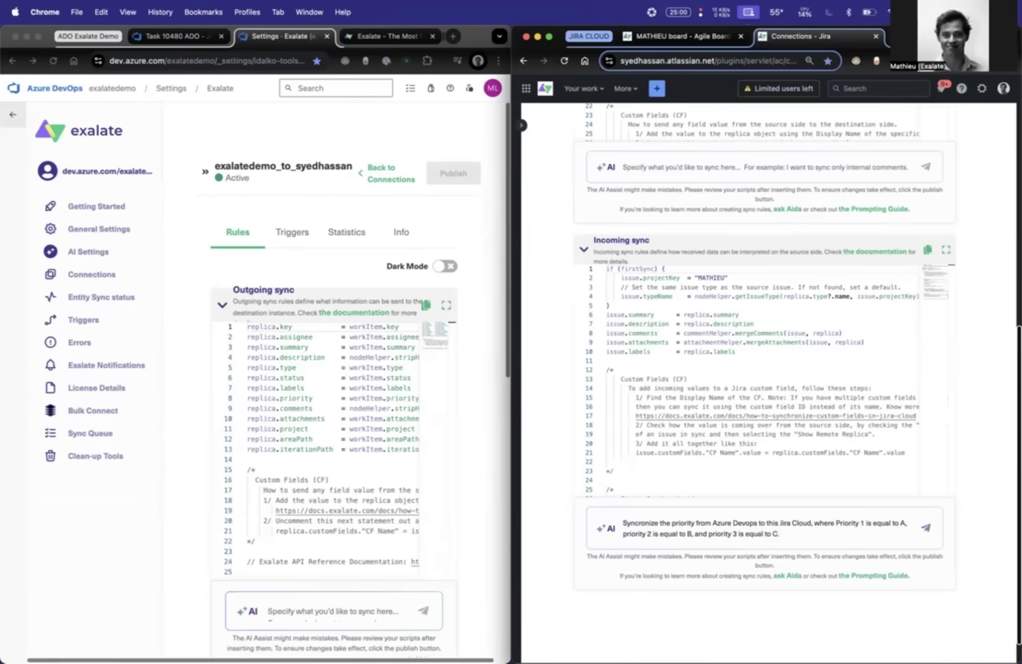
text( The cust)
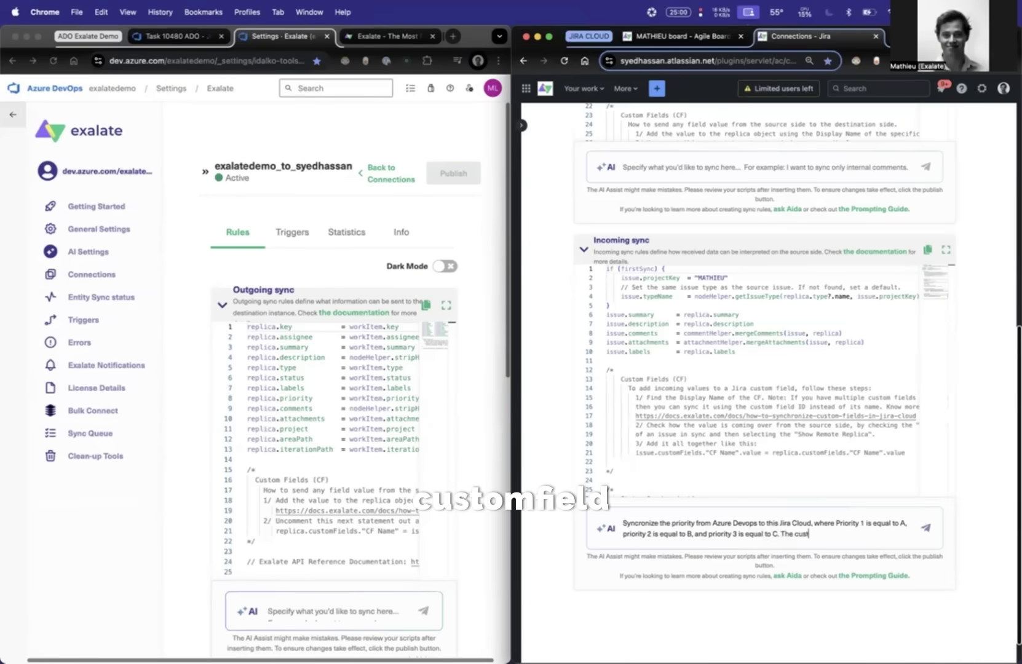
text(omfield in Jira Cl)
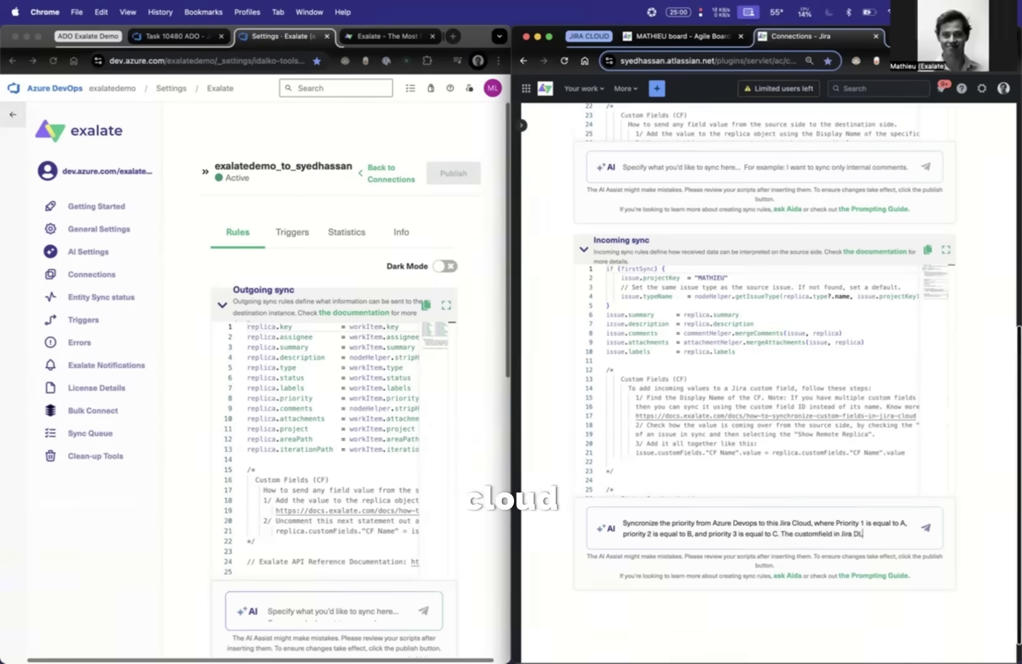
text(oud where you are sy)
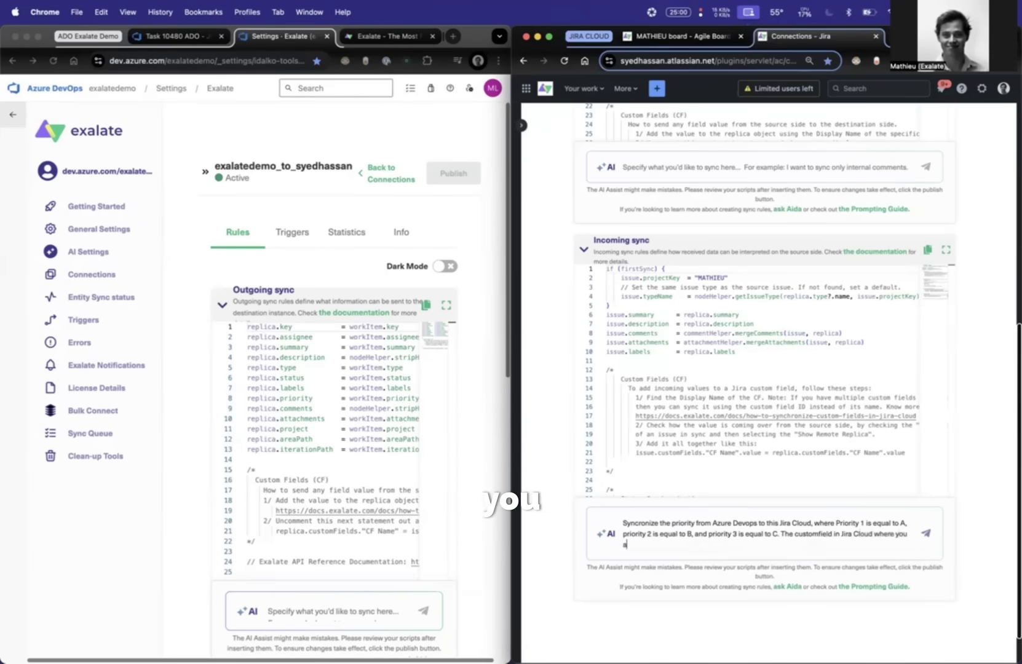
text(ncronizi)
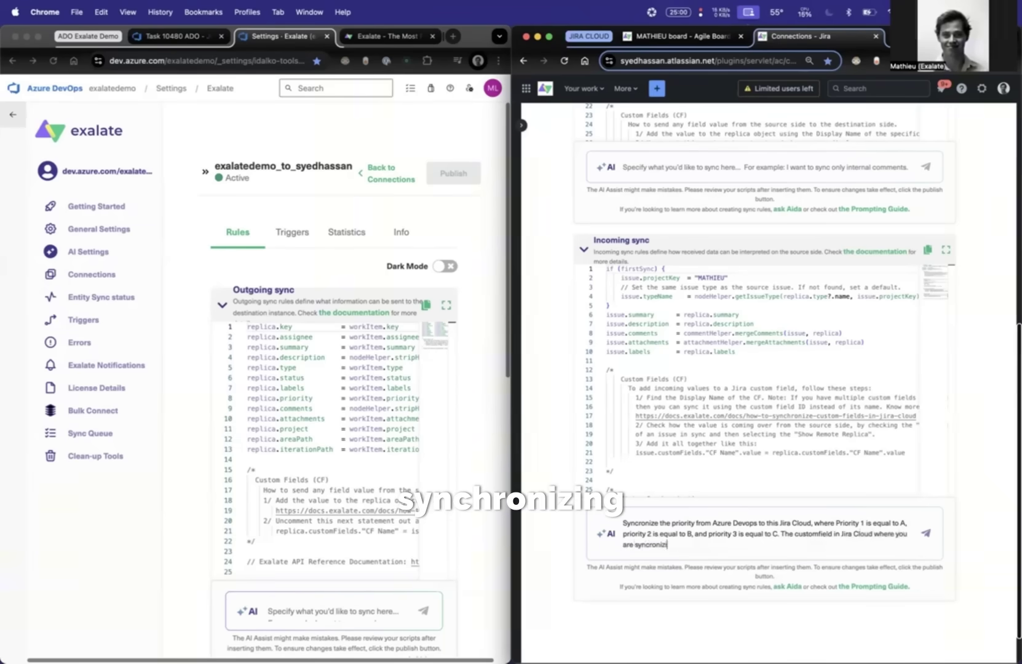
text(ng it to is called)
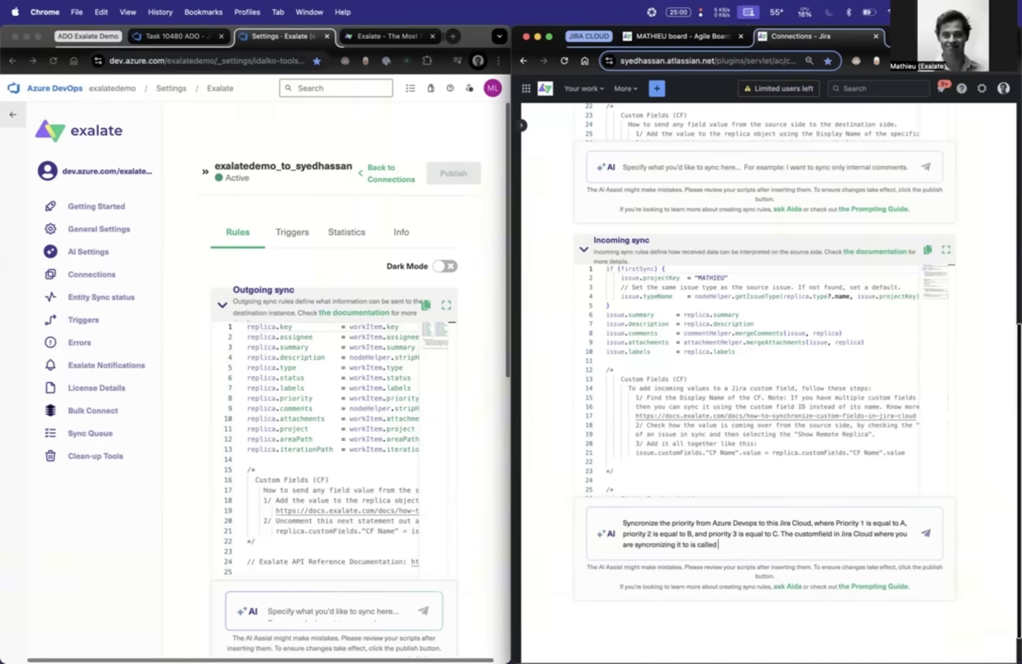
click(638, 38)
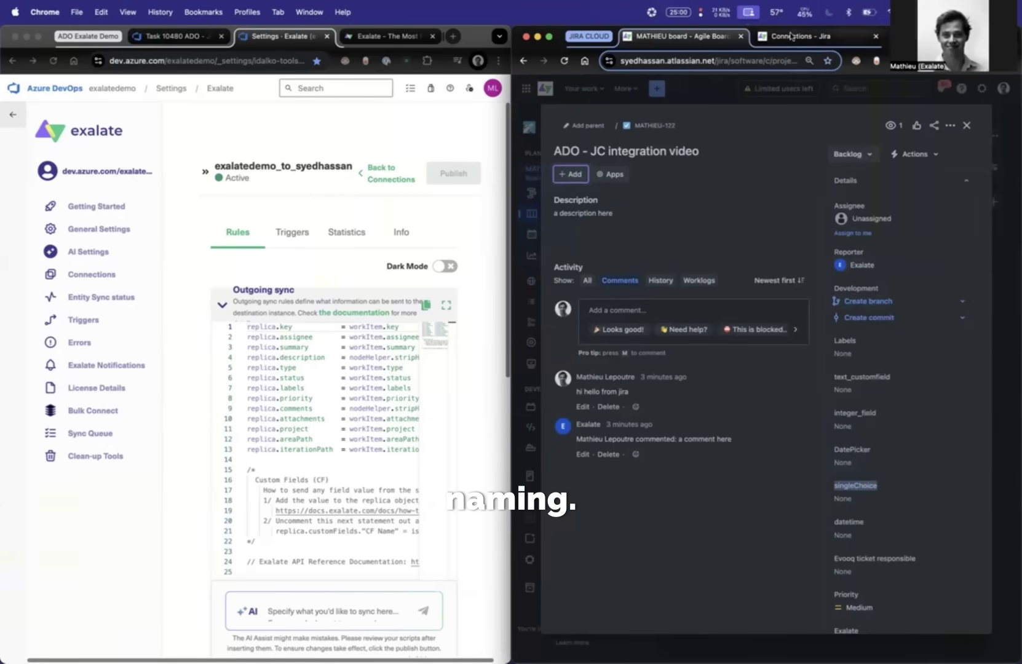
click(803, 12)
click(803, 12)
click(811, 36)
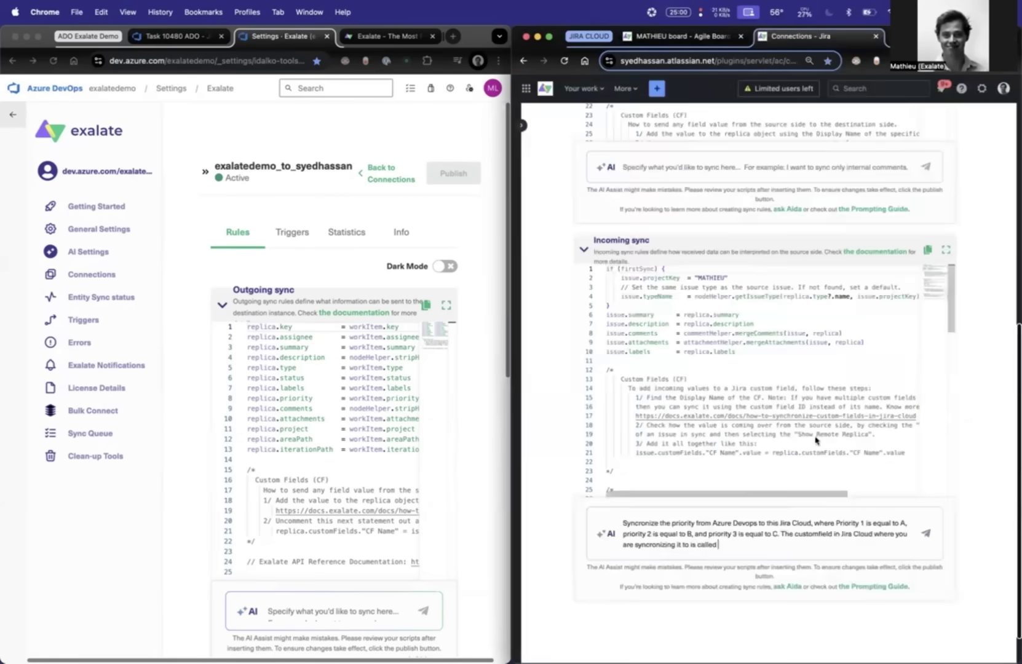
Submit the prompt and review the suggested priorityMapping code setting singleChoice to A, B, C.
text("singleChoice)
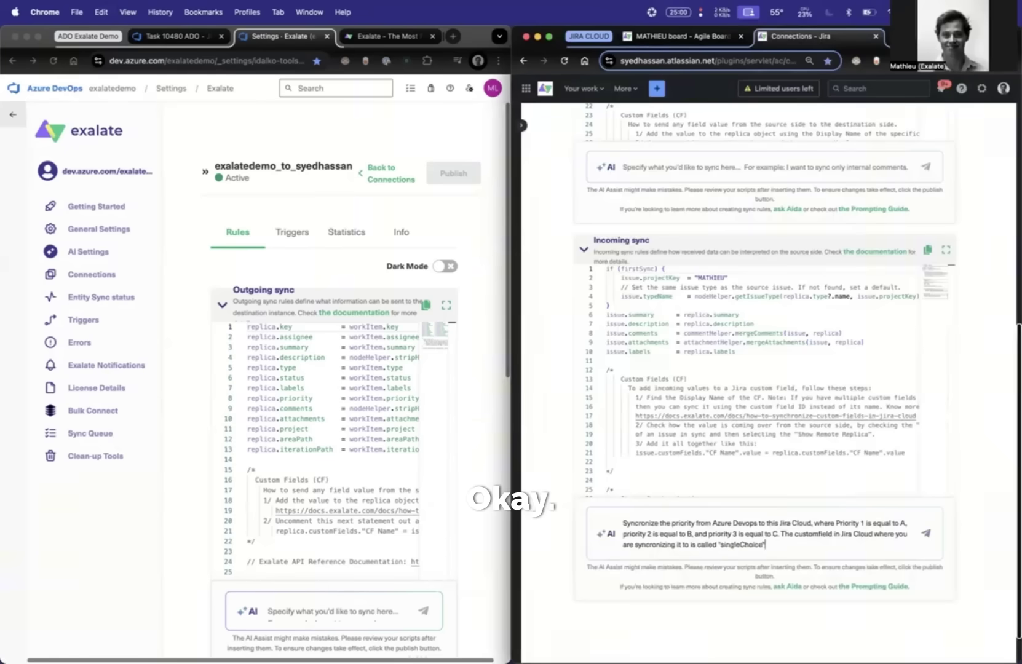
click(927, 535)
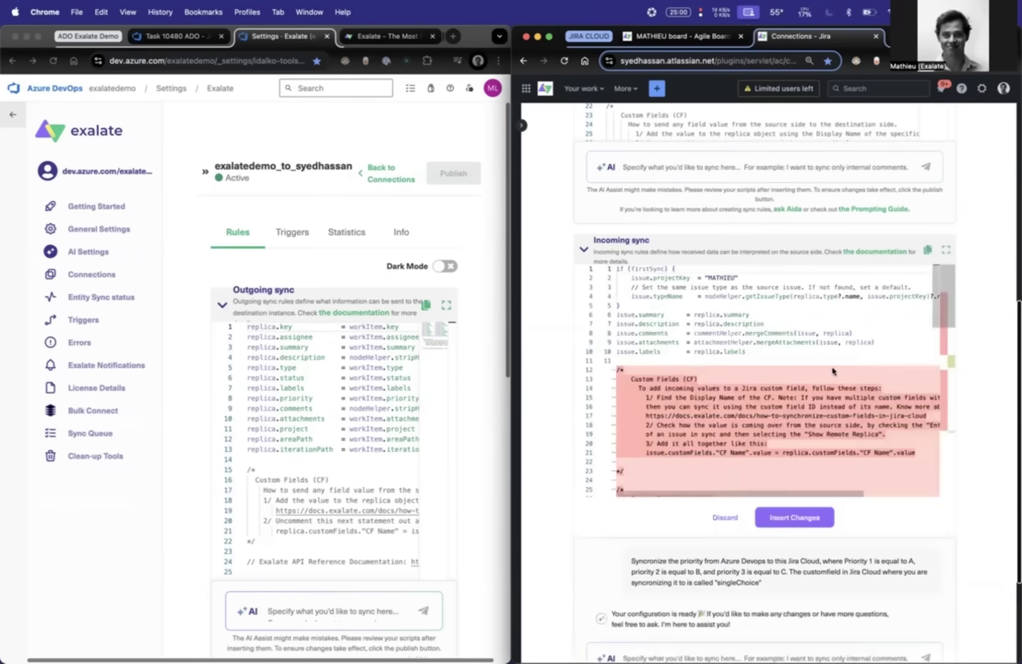
scroll(833, 372, down, 4)
scroll(832, 372, down, 12)
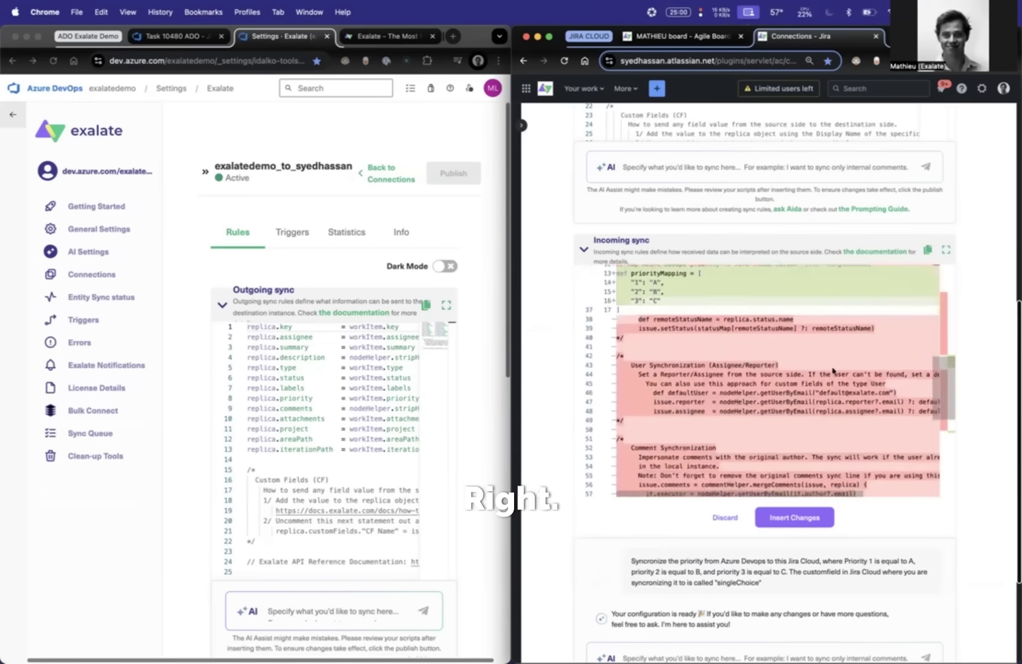
scroll(833, 371, up, 5)
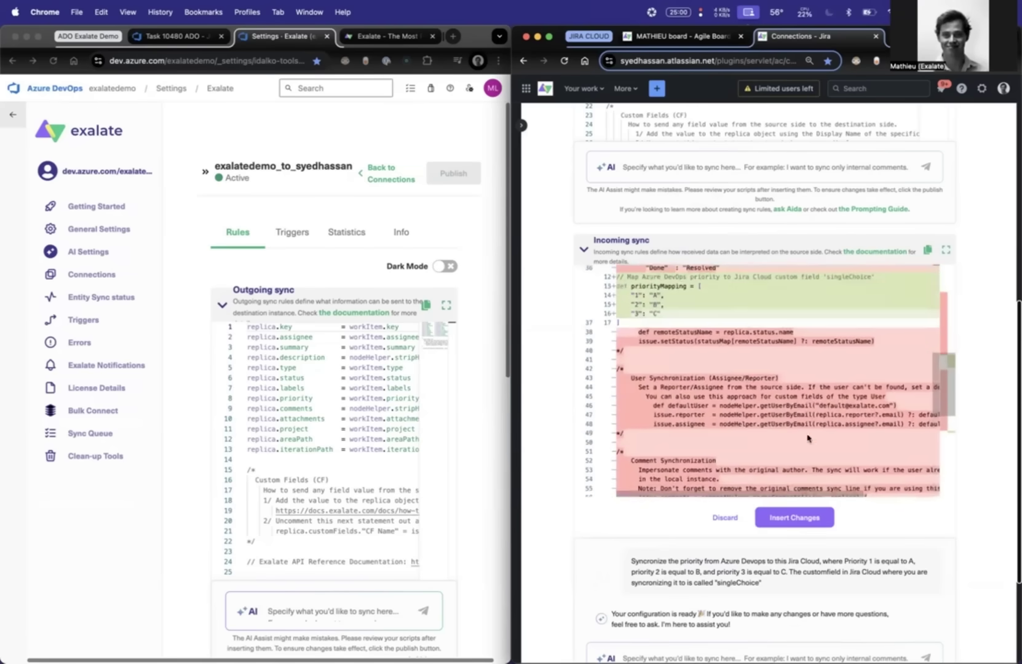
Insert the priorityMapping changes into the Jira incoming script and publish the connection.
click(793, 518)
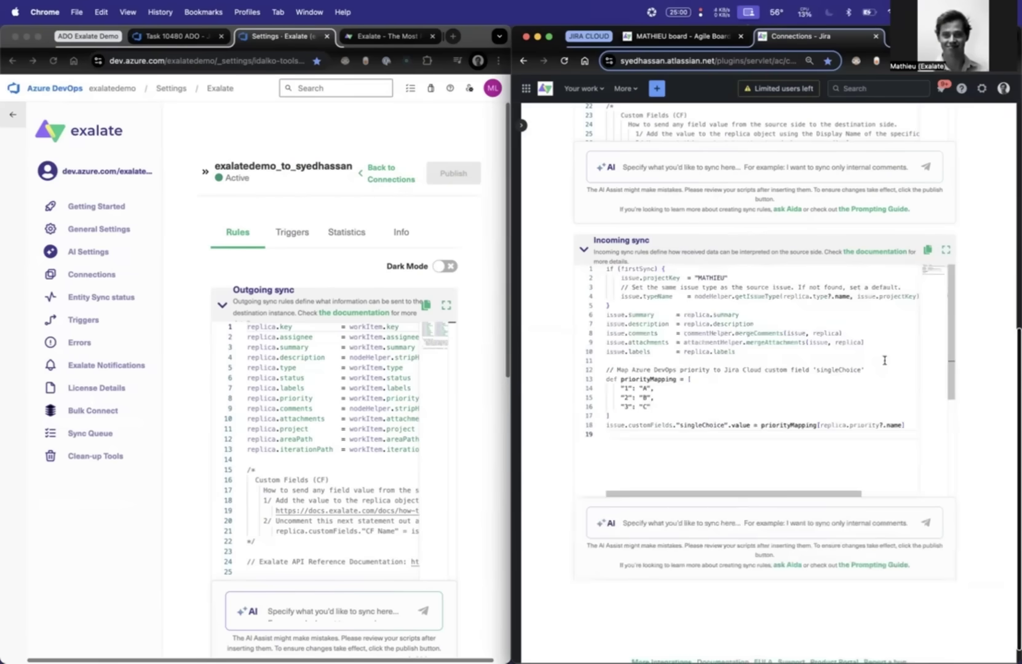
scroll(985, 287, up, 6)
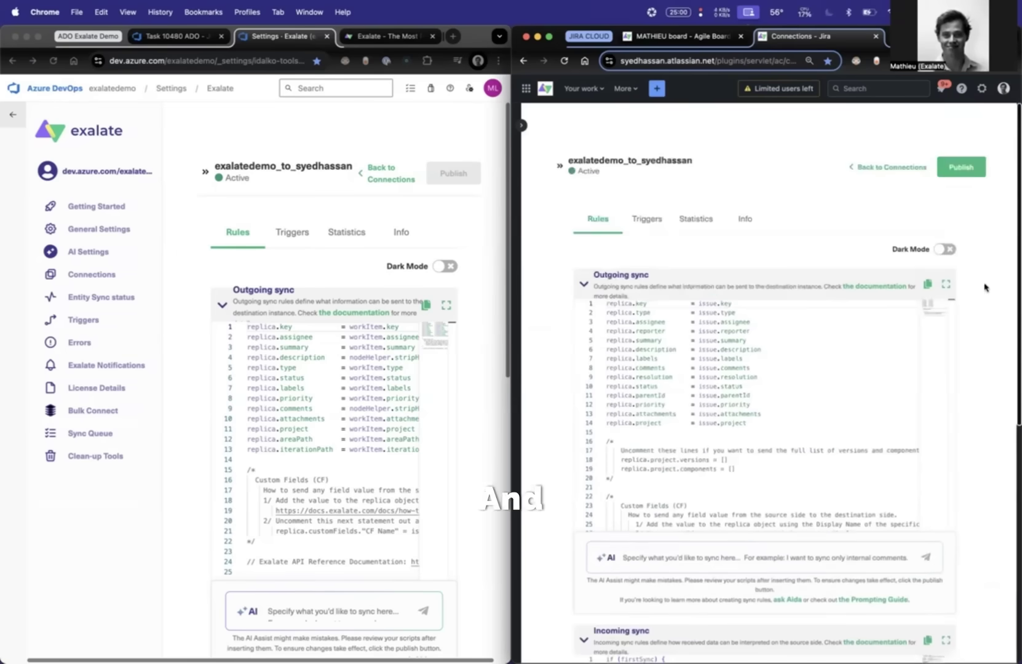
click(970, 171)
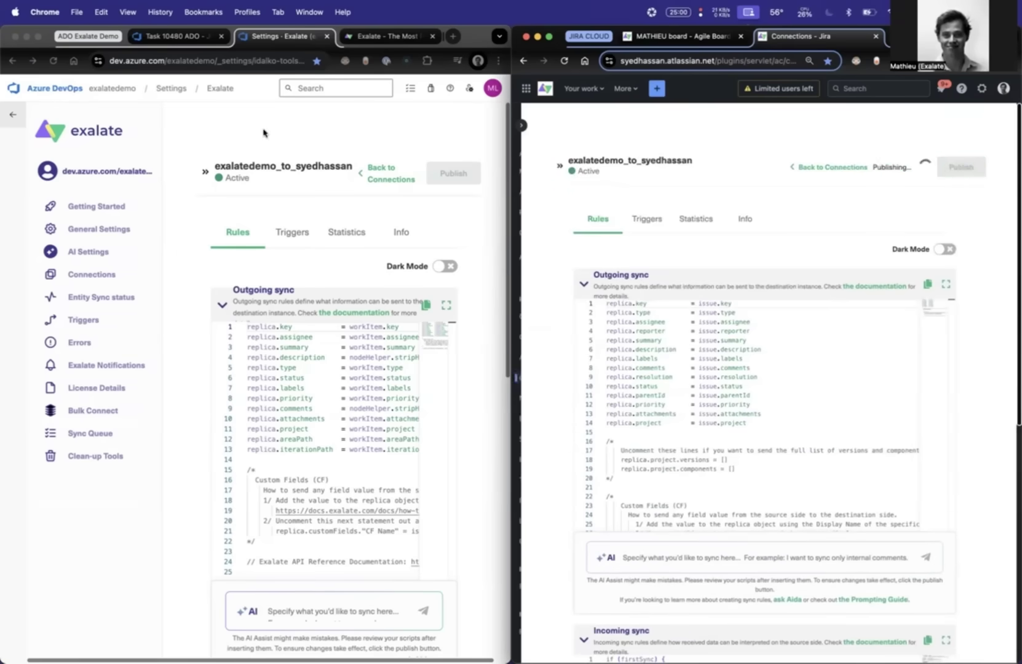
Save work item 10480 with priority 2 and reload the Jira issue to see singleChoice B.
click(173, 36)
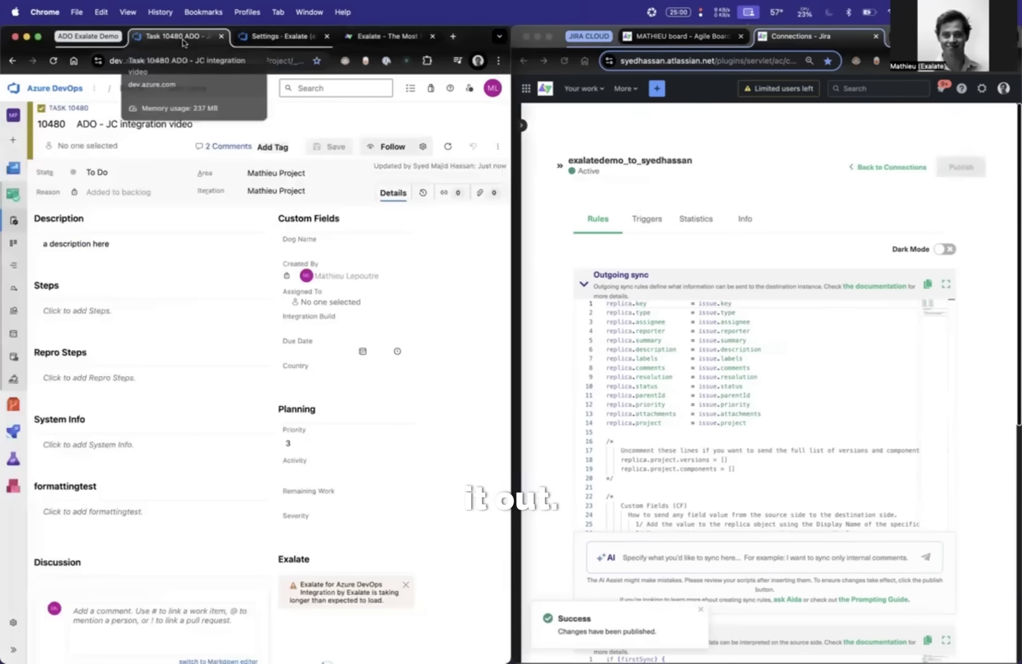
click(332, 444)
click(313, 483)
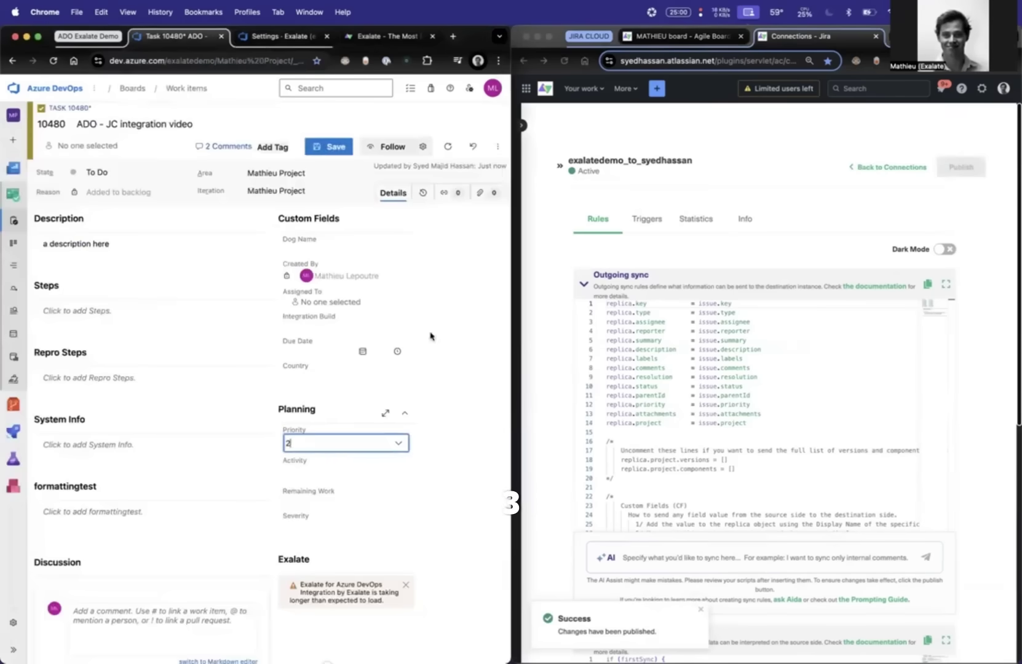
click(336, 148)
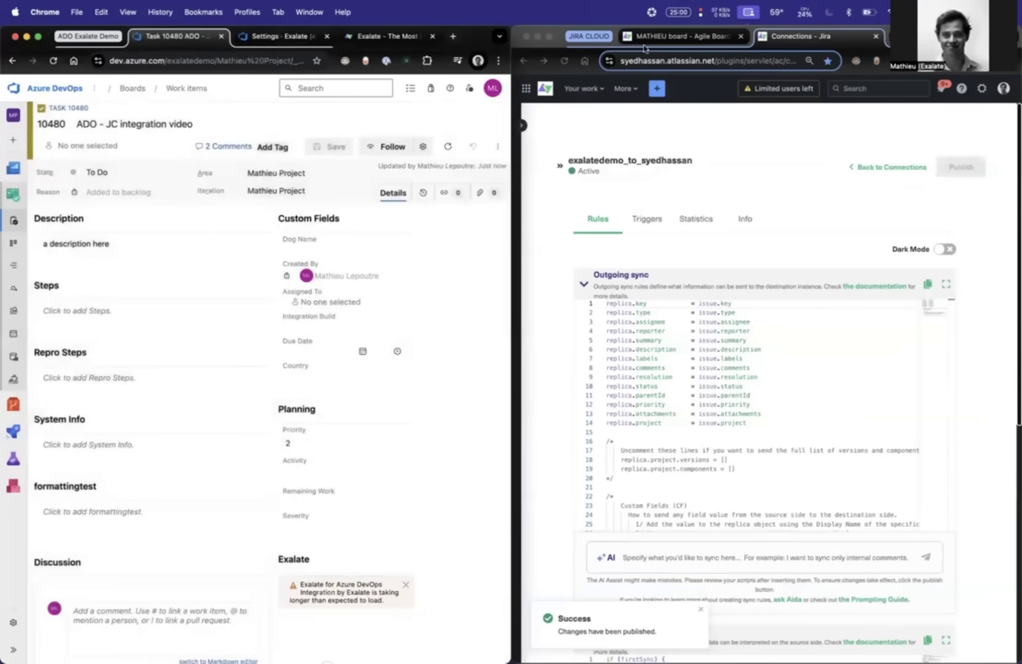
click(653, 37)
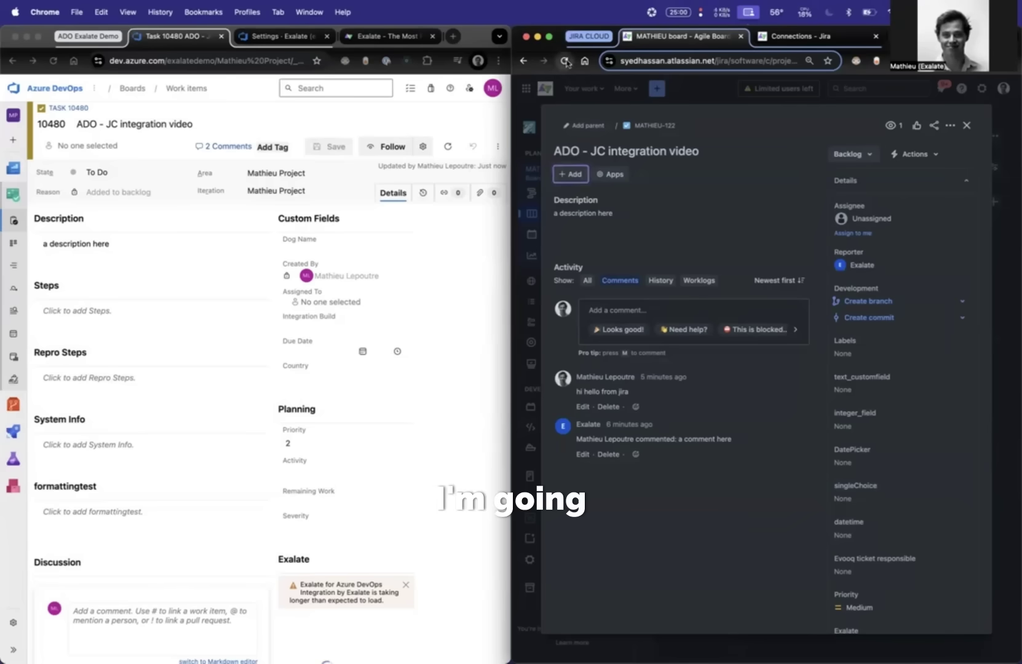
click(565, 61)
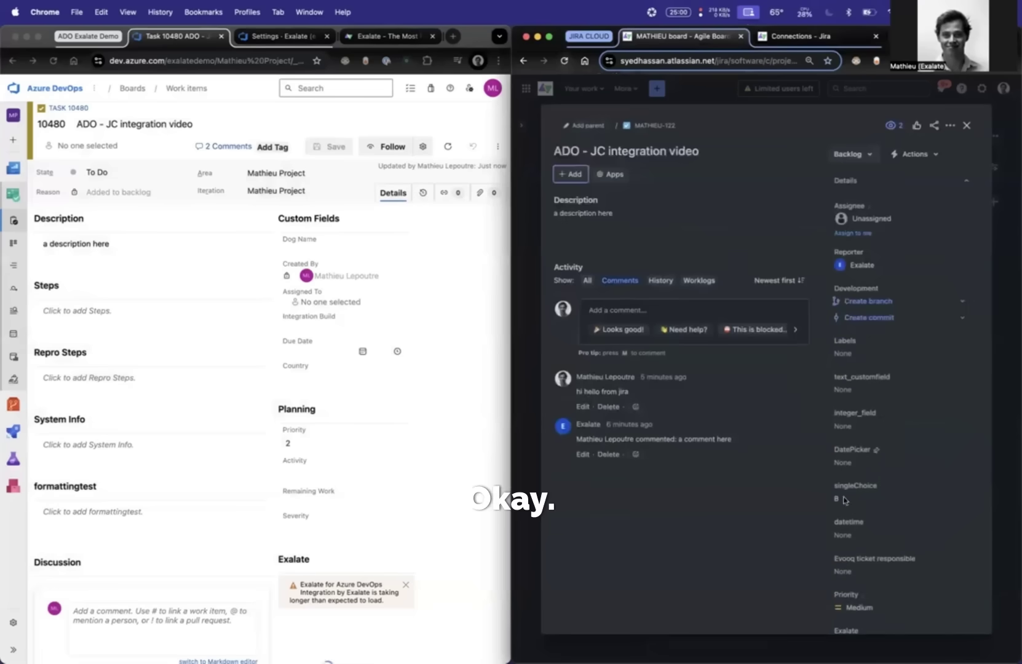
Save the work item with priority 1 and reload the Jira issue to check singleChoice.
click(360, 444)
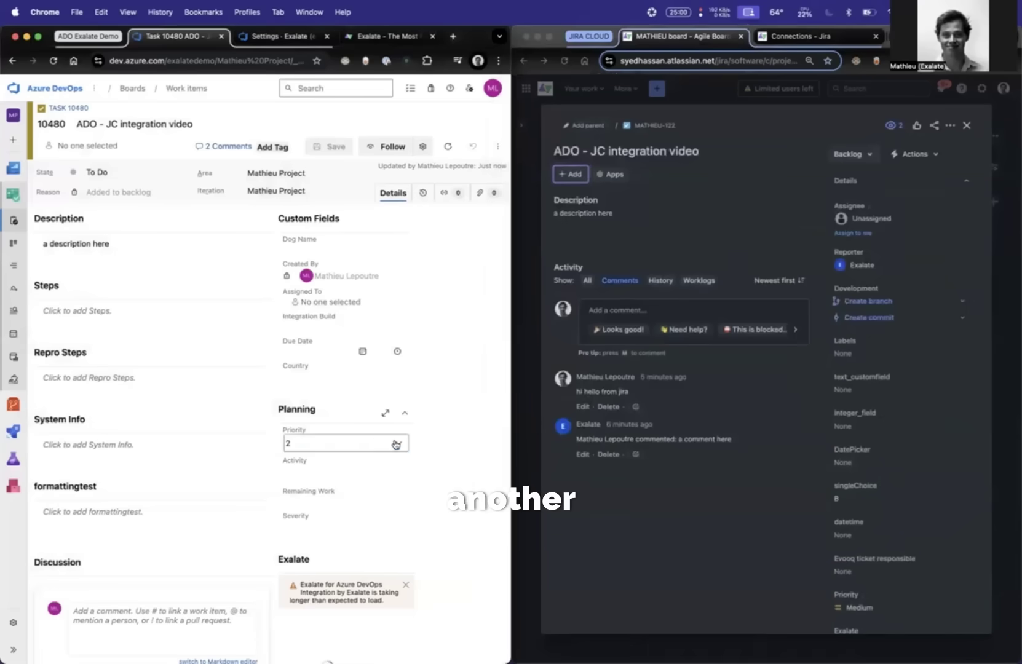
click(340, 450)
click(320, 466)
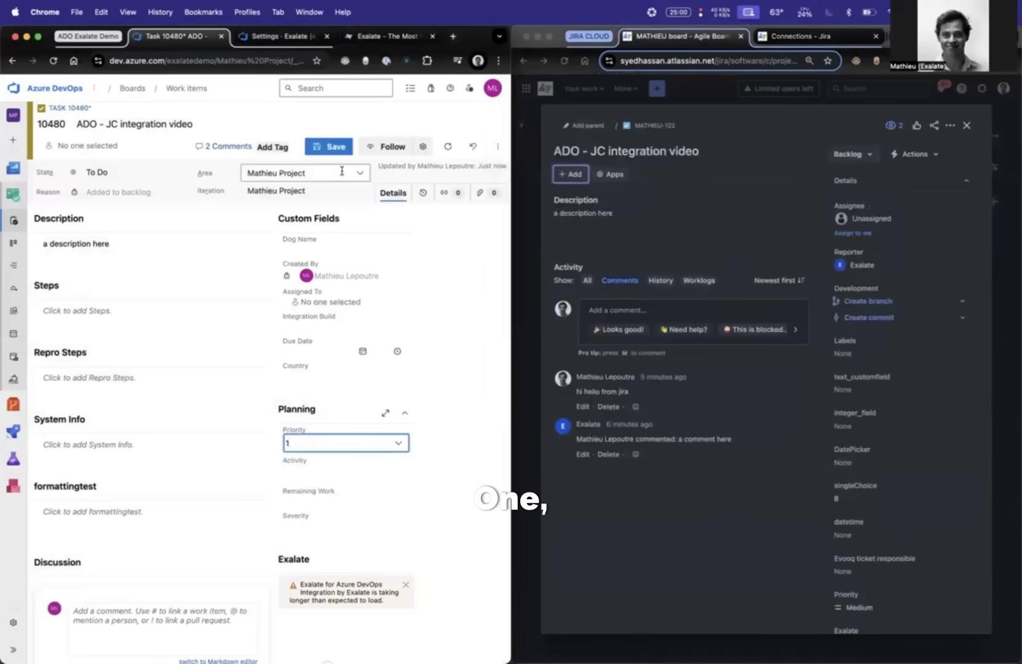
click(334, 150)
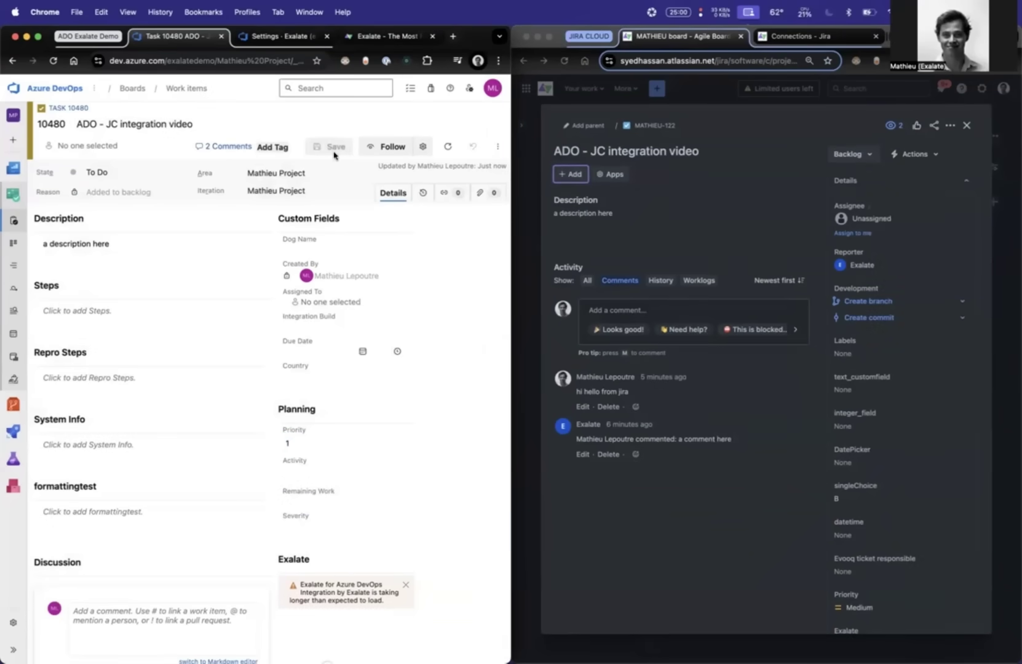
click(792, 577)
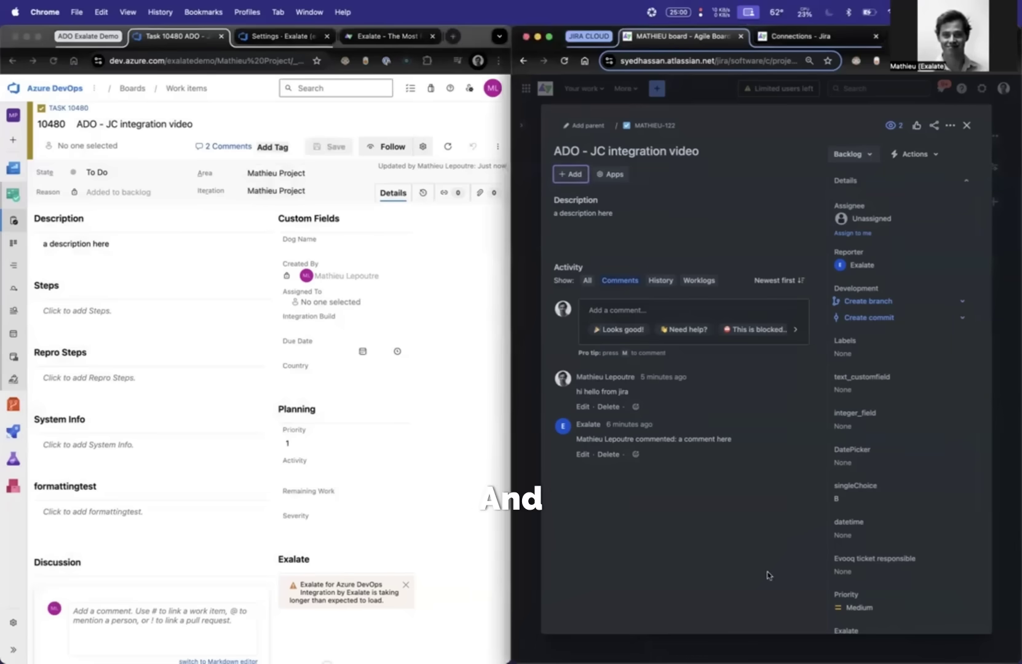
click(565, 61)
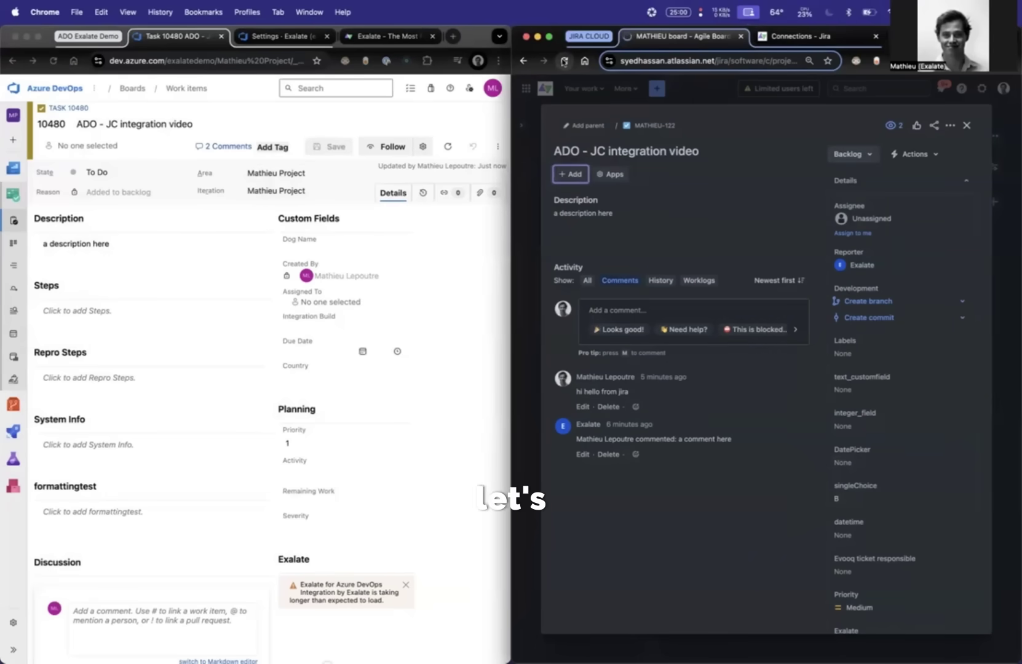